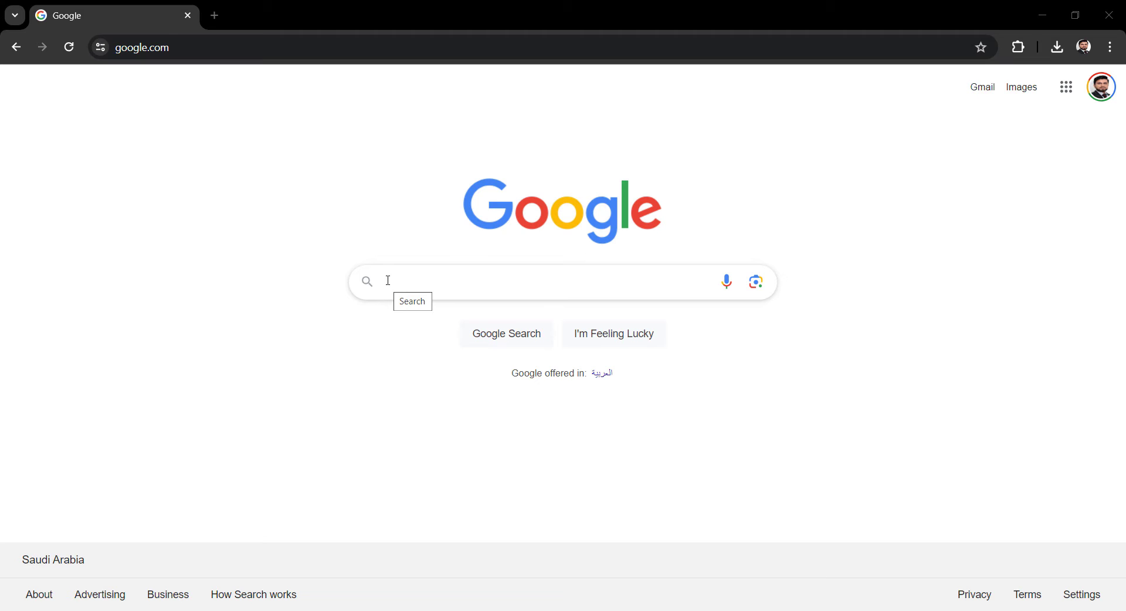
Search Google for "python download" and open the Python.org downloads page
click(419, 282)
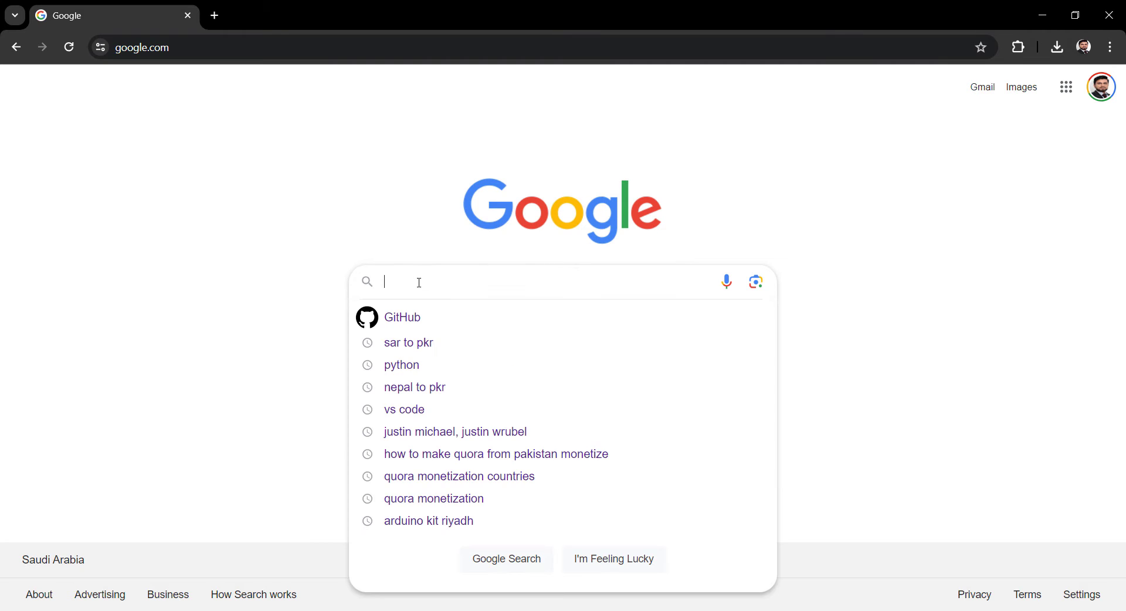
text(python)
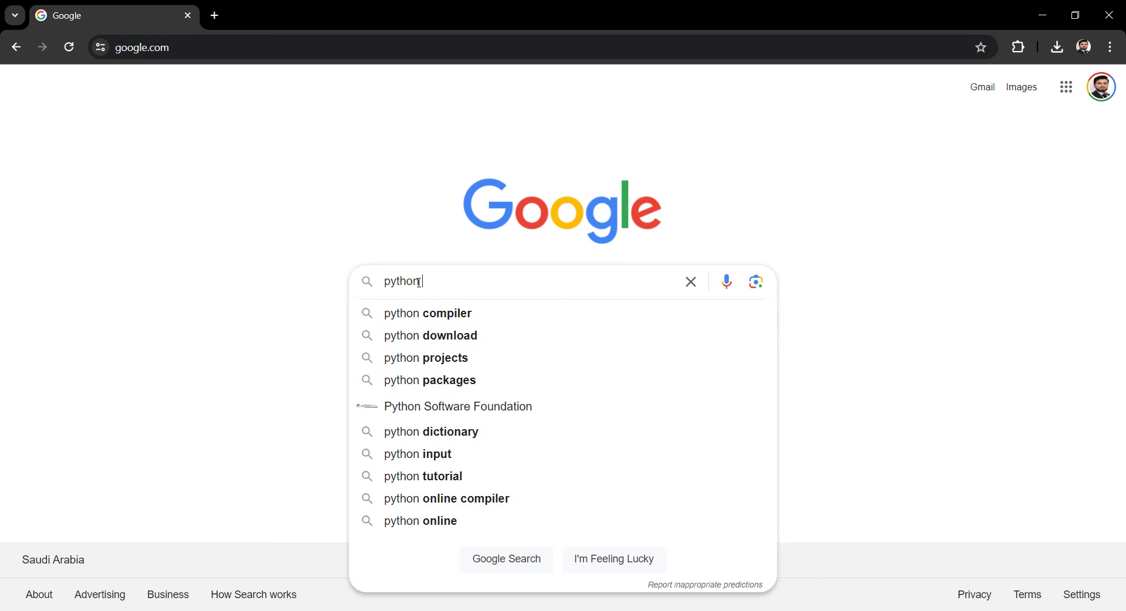
text( download)
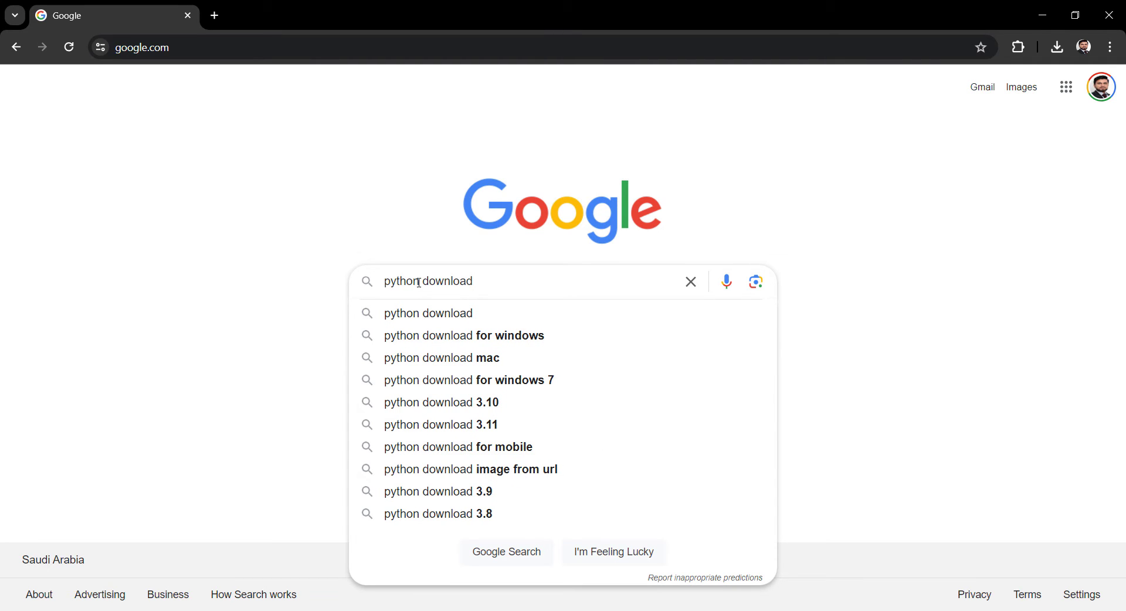
key(Return)
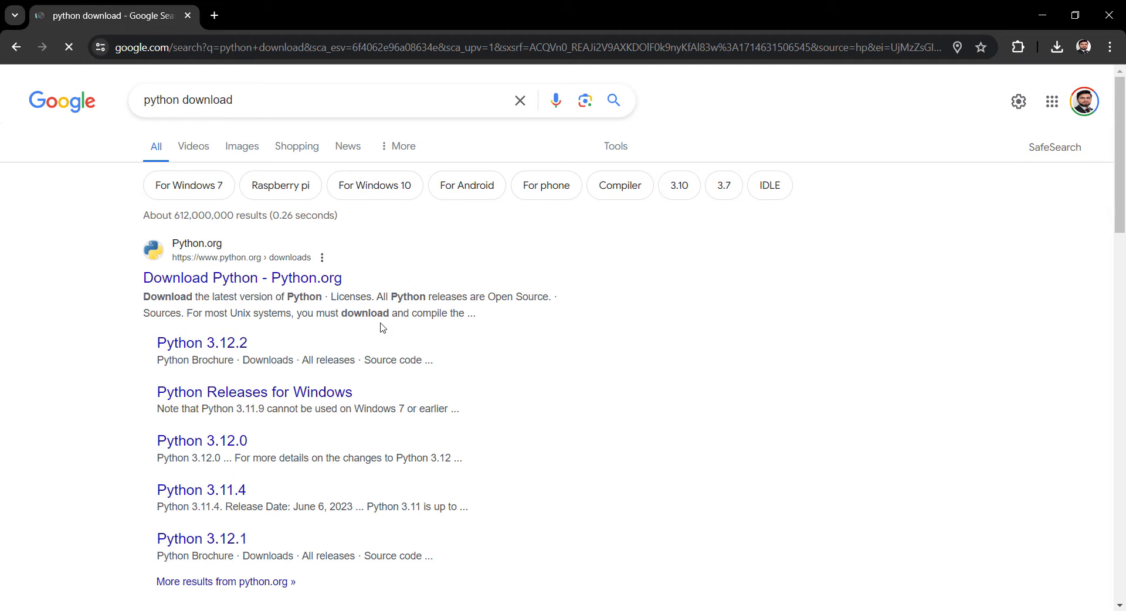
click(255, 285)
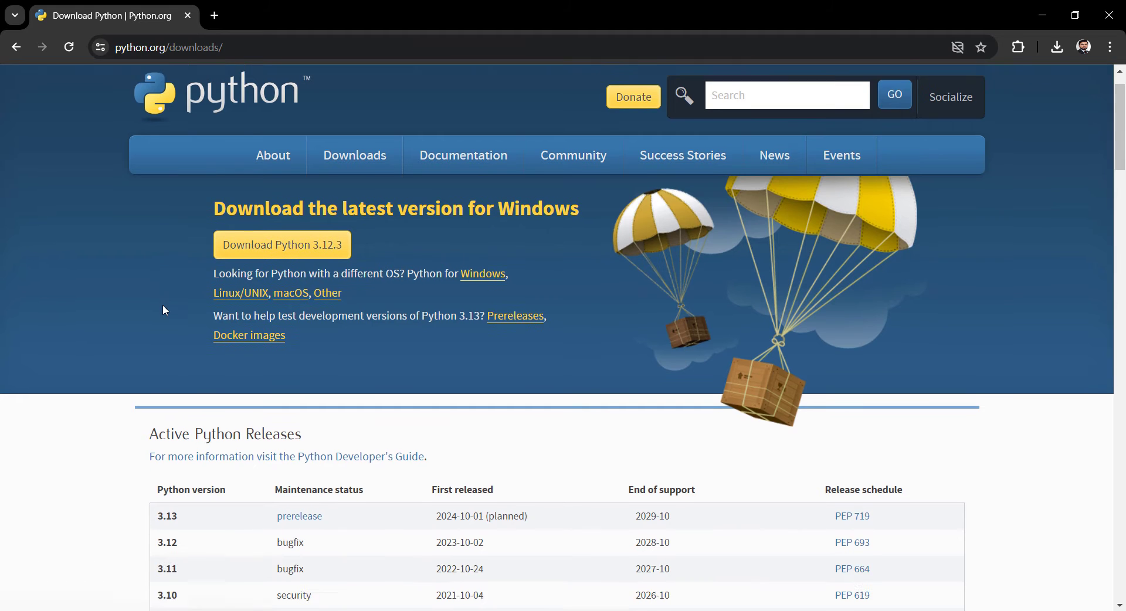
Look through the active Python releases and the list of specific release versions on the downloads page
scroll(163, 304, down, 2)
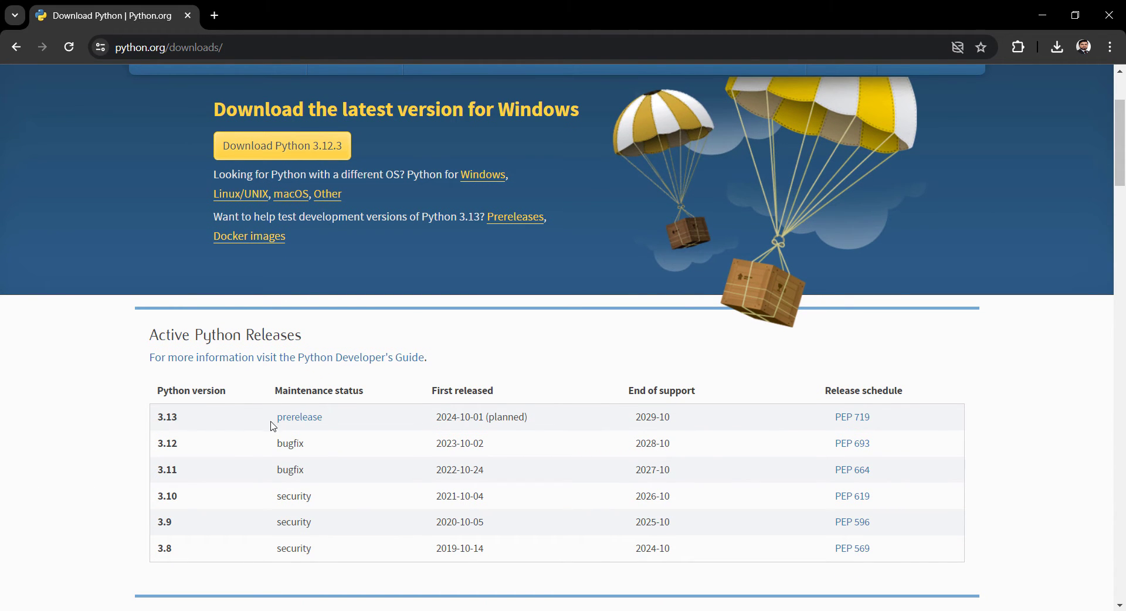
scroll(182, 440, down, 2)
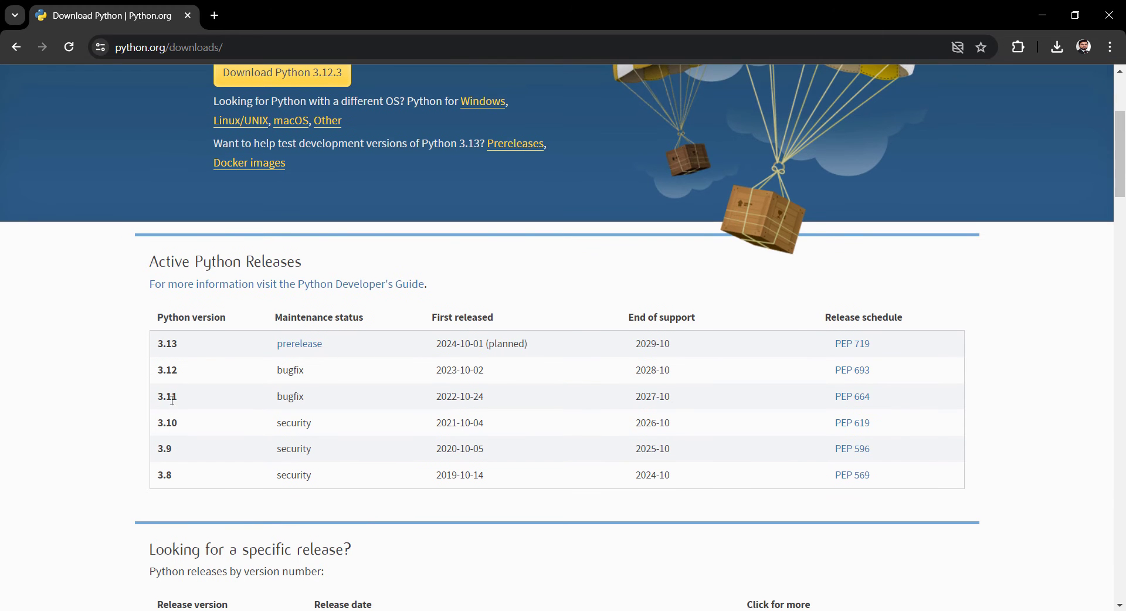
scroll(169, 426, down, 4)
scroll(169, 432, down, 2)
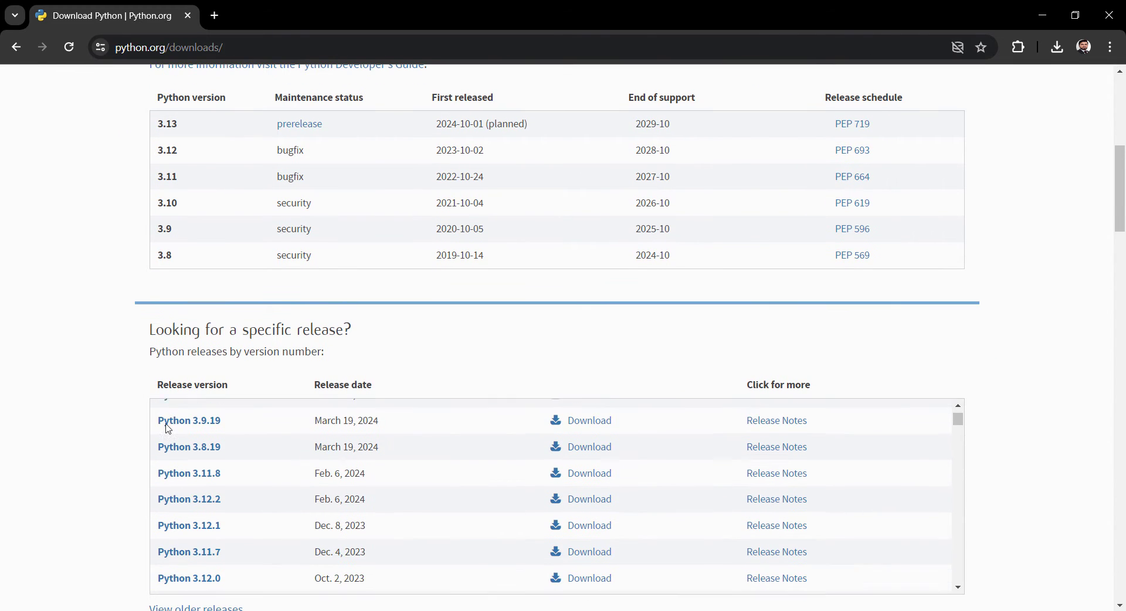
scroll(112, 391, down, 3)
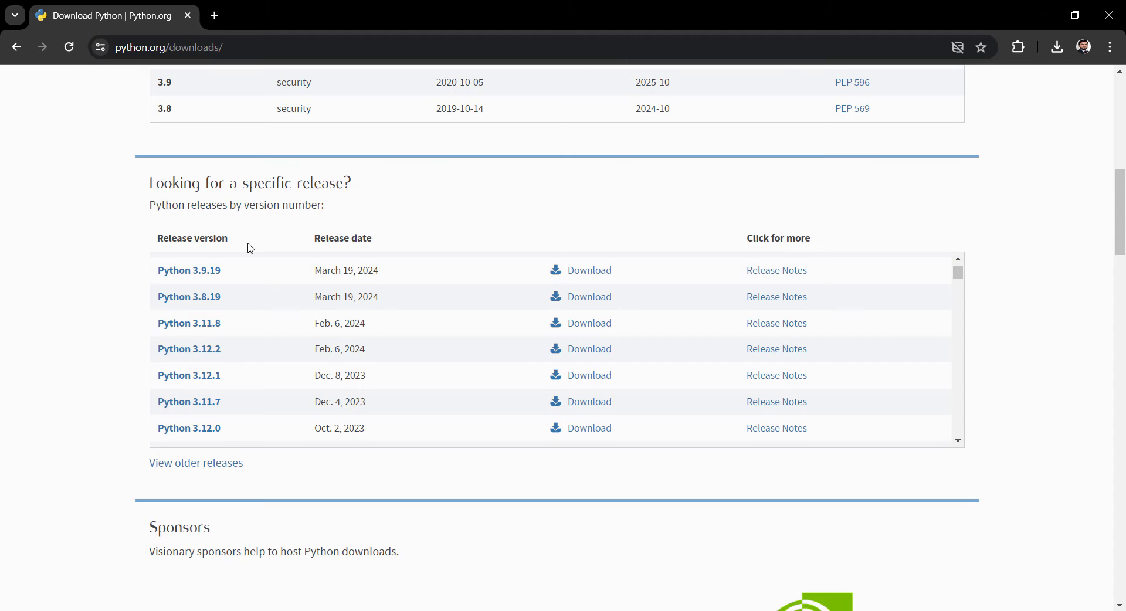
scroll(242, 375, up, 2)
scroll(241, 377, down, 7)
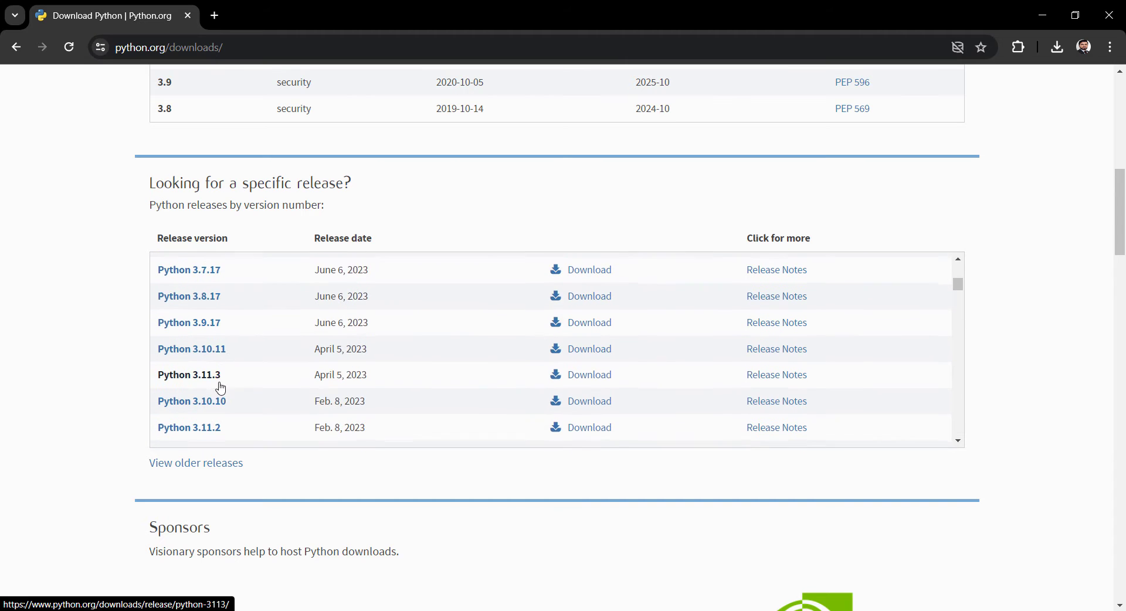
scroll(221, 388, down, 12)
scroll(218, 386, up, 6)
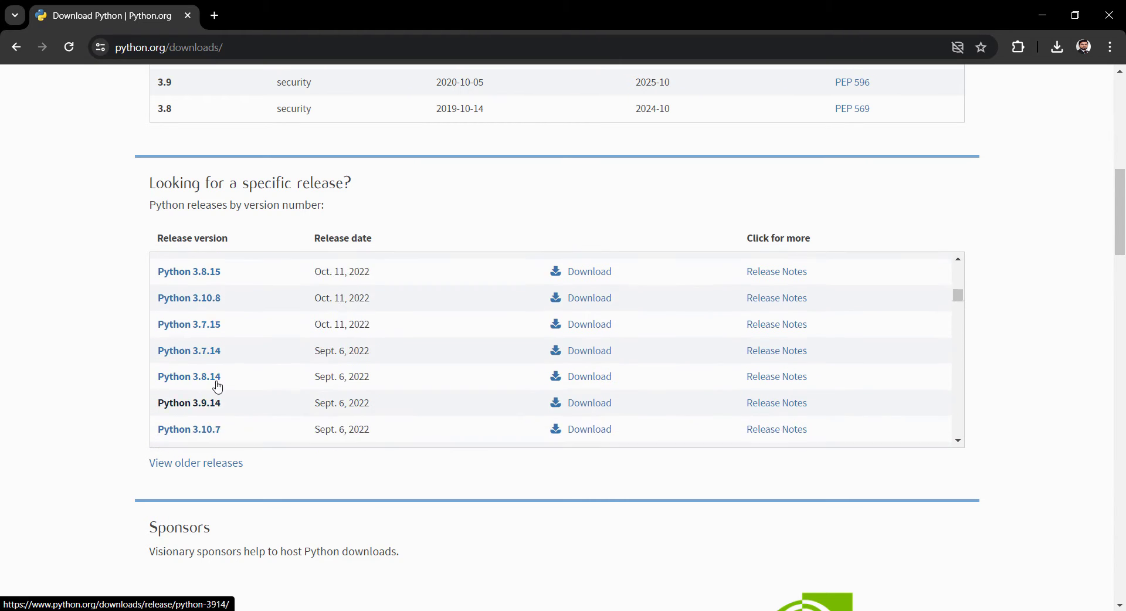
scroll(223, 376, up, 12)
scroll(116, 374, up, 9)
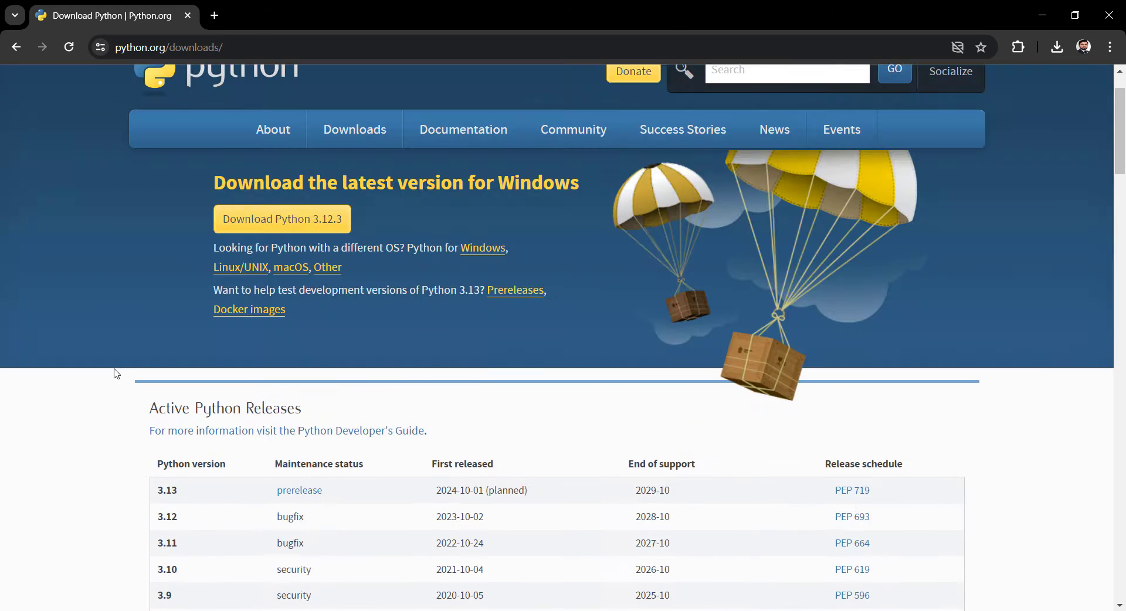
scroll(115, 373, up, 2)
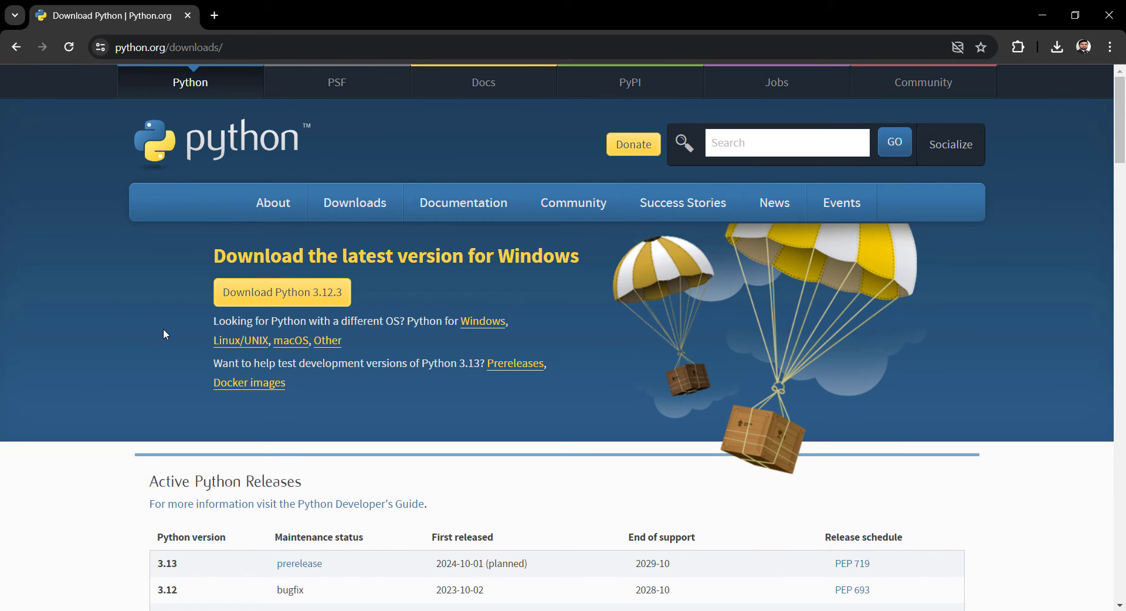
Download the Python 3.12.3 installer for Windows into the Downloads folder and show the file in its folder
click(282, 296)
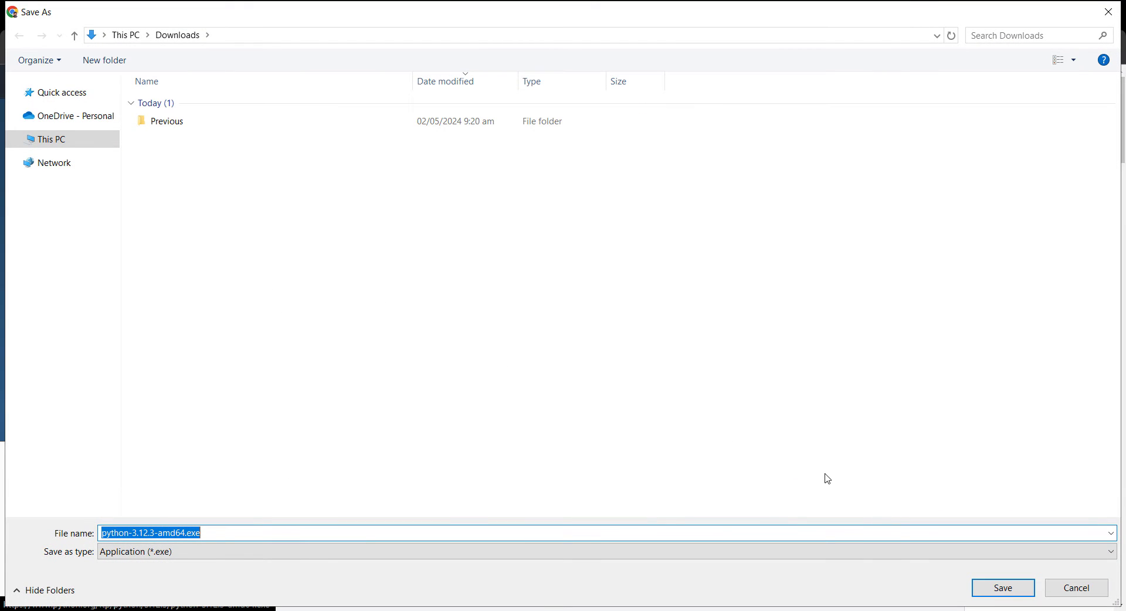
click(990, 596)
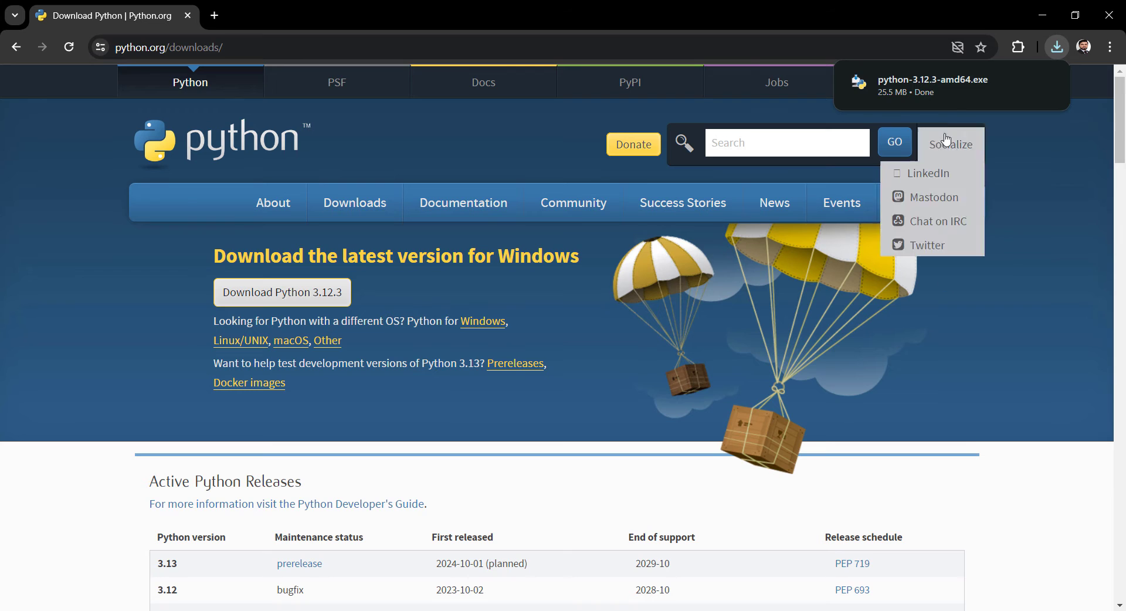
click(1020, 83)
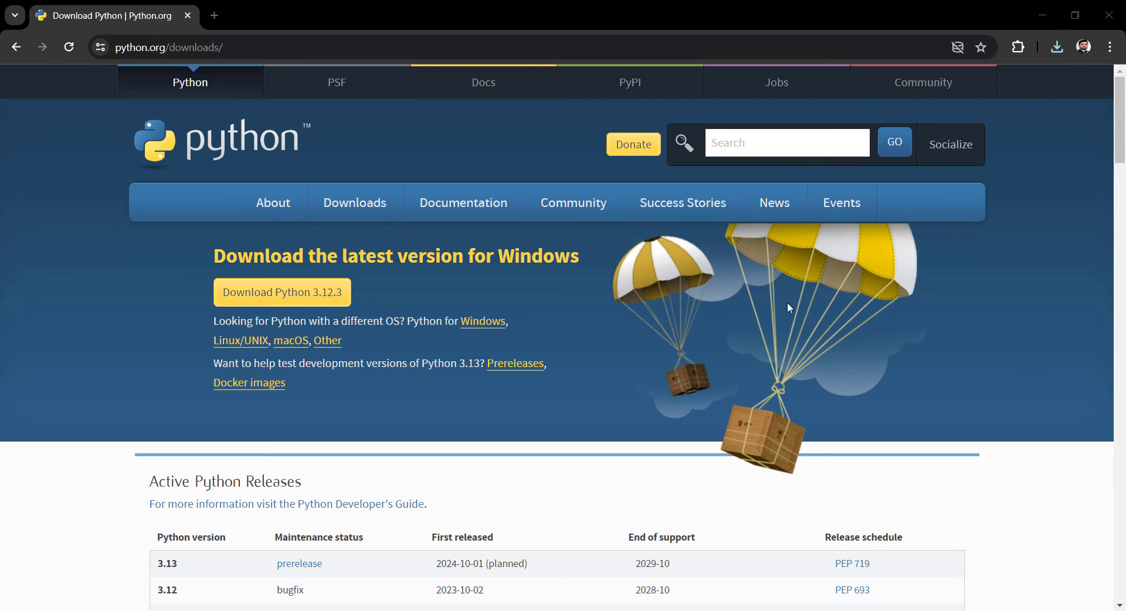
Run python-3.12.3-amd64.exe and install Python with default settings, using admin privileges for py.exe and adding python.exe to PATH
right_click(262, 195)
click(302, 174)
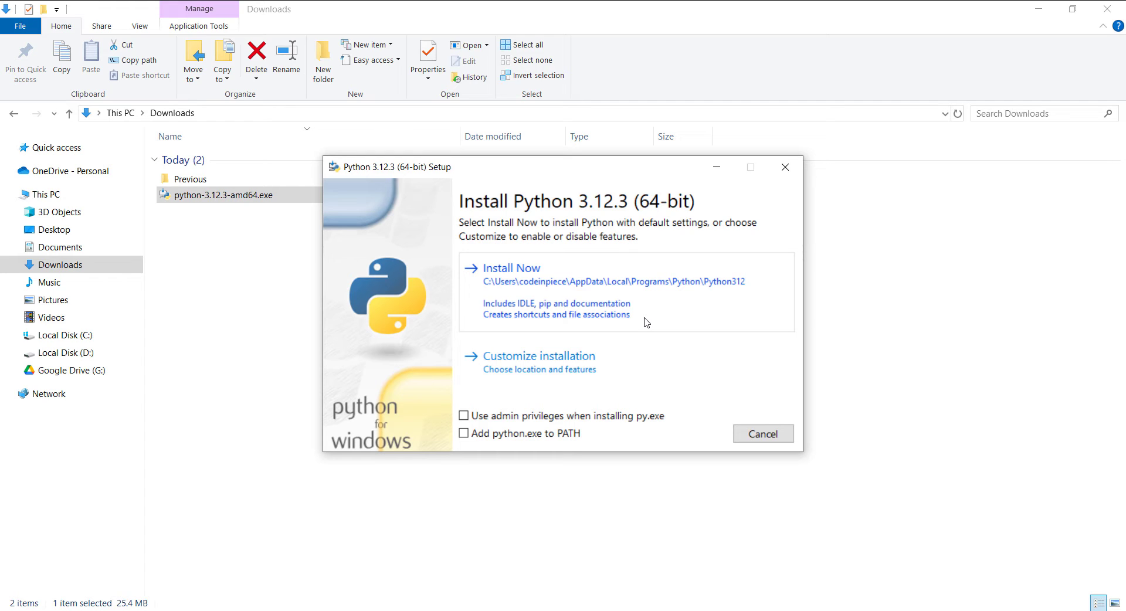
click(465, 439)
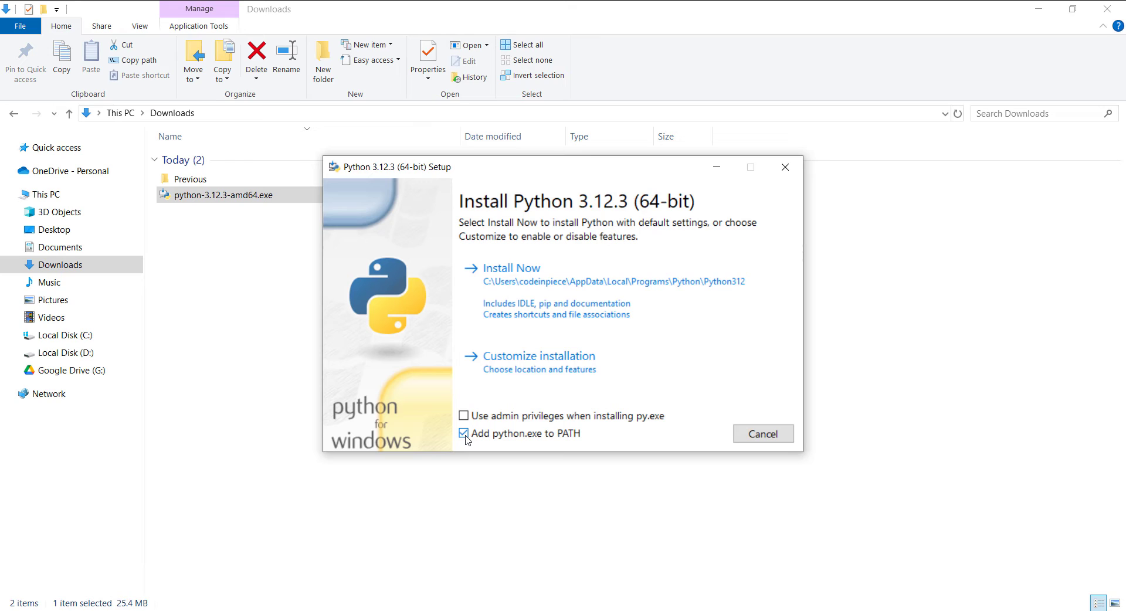
click(464, 418)
click(541, 309)
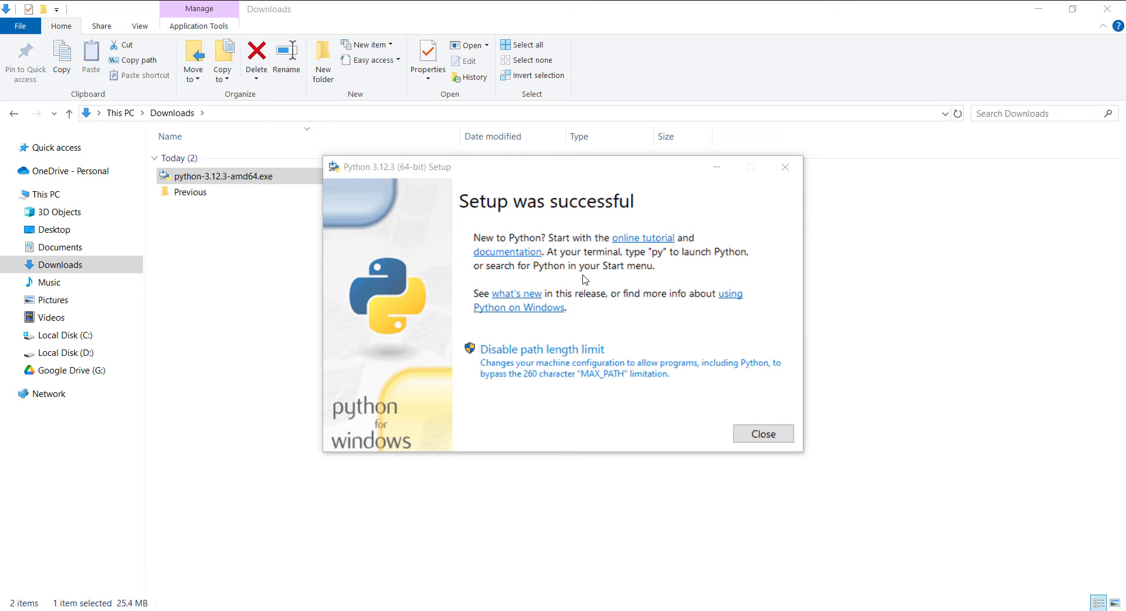
click(757, 434)
Open Command Prompt and check the installed Python version with "python --version"
key(super)
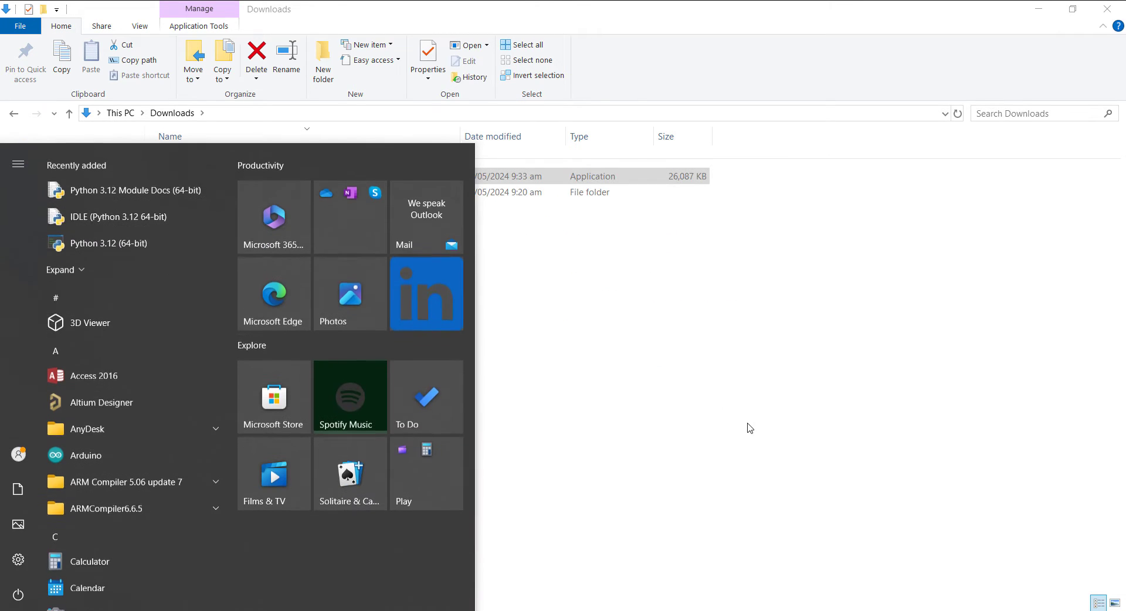
text(cmd)
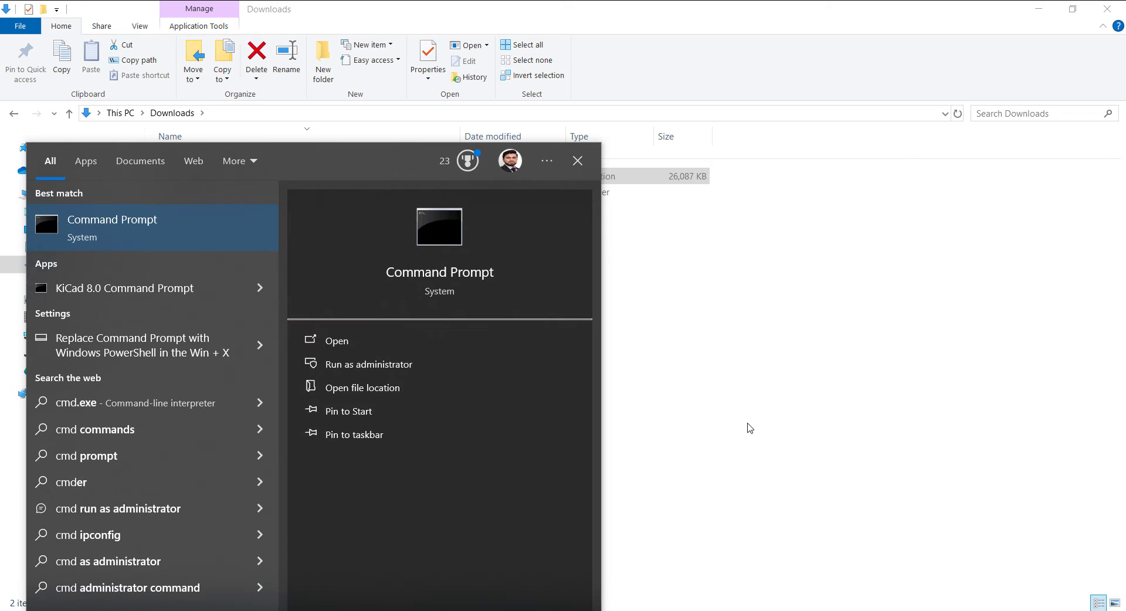
key(Return)
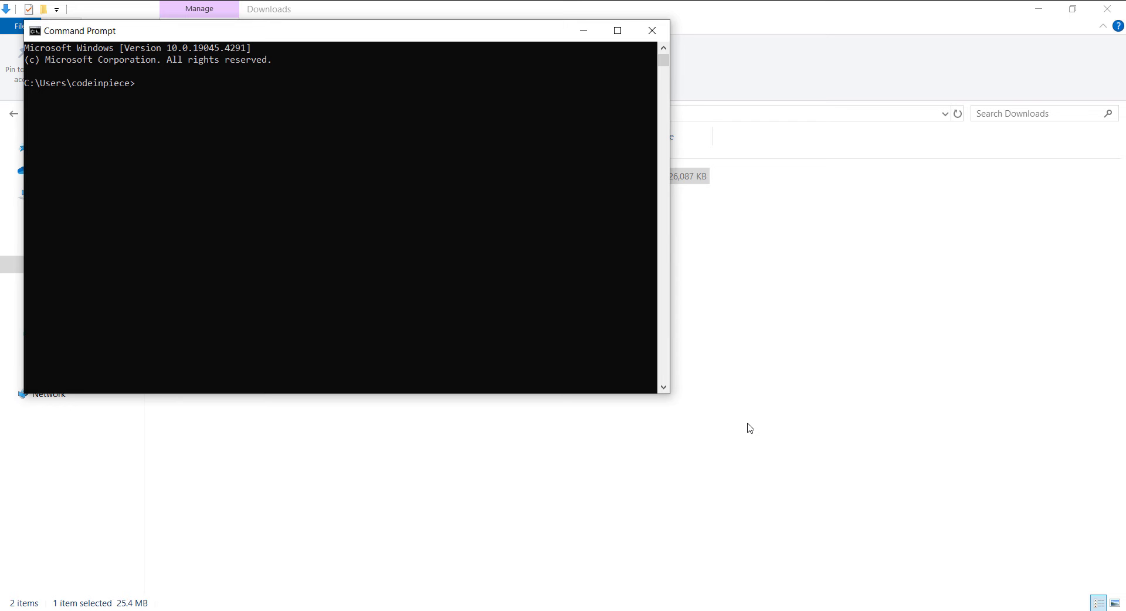
text(python --version)
key(Return)
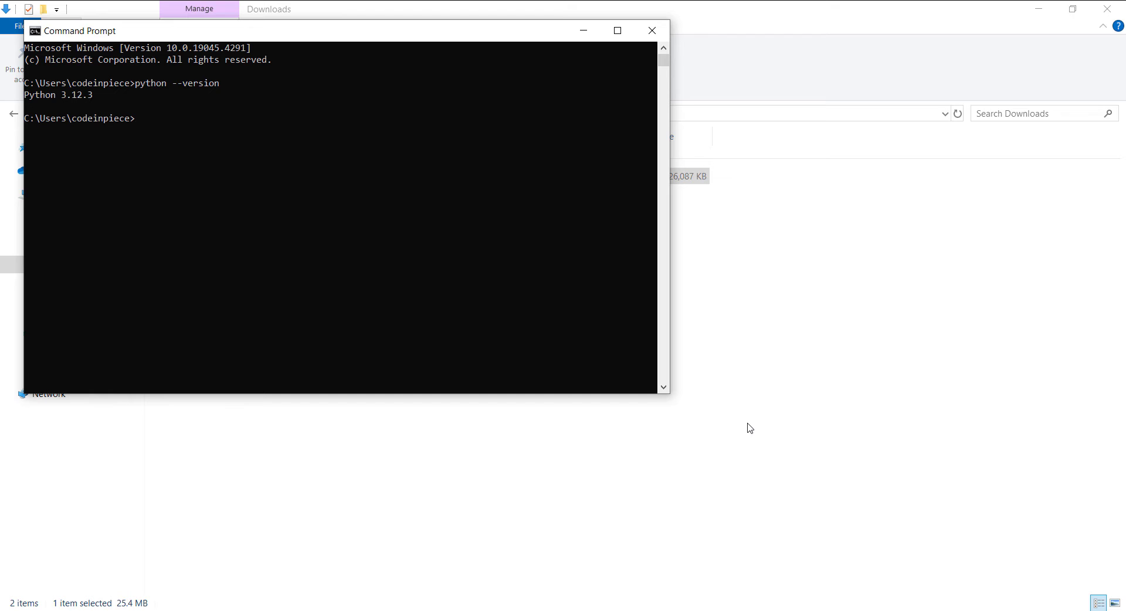
Test the Python interpreter in Command Prompt by evaluating 3+2, and exit it
text(python)
key(Return)
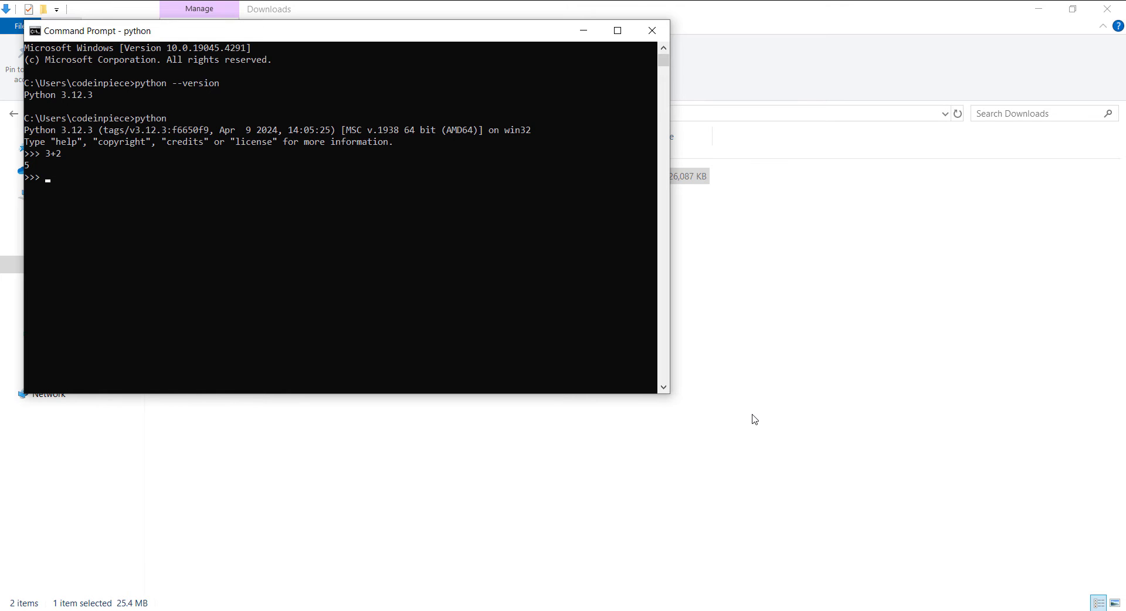
text(exit()
key(Return)
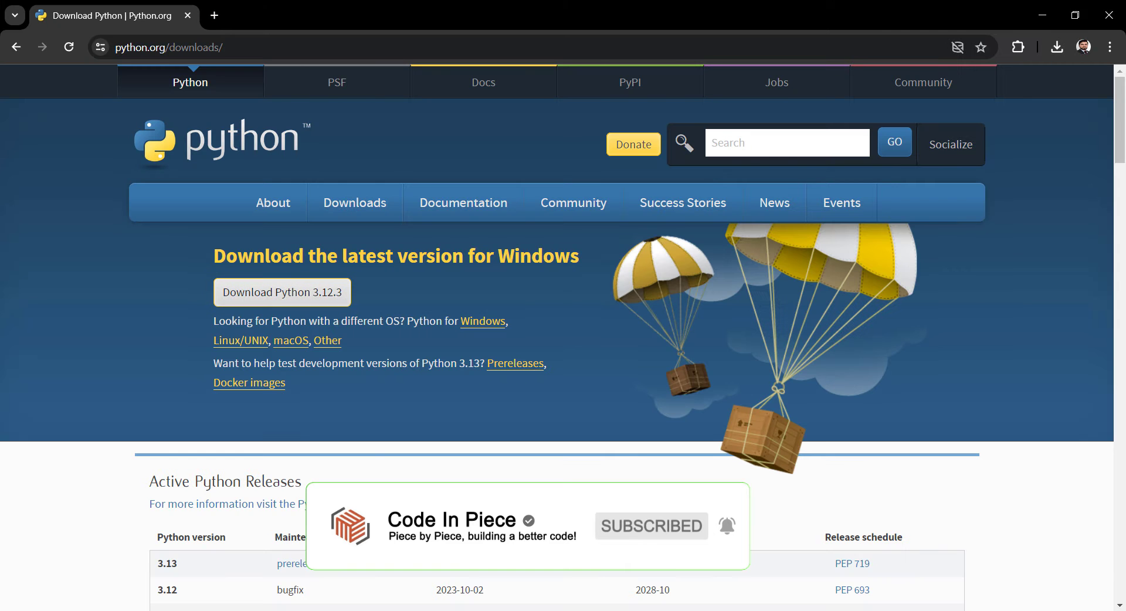
Switch back to Chrome and search the web for "visual studio code"
click(195, 47)
text(visual )
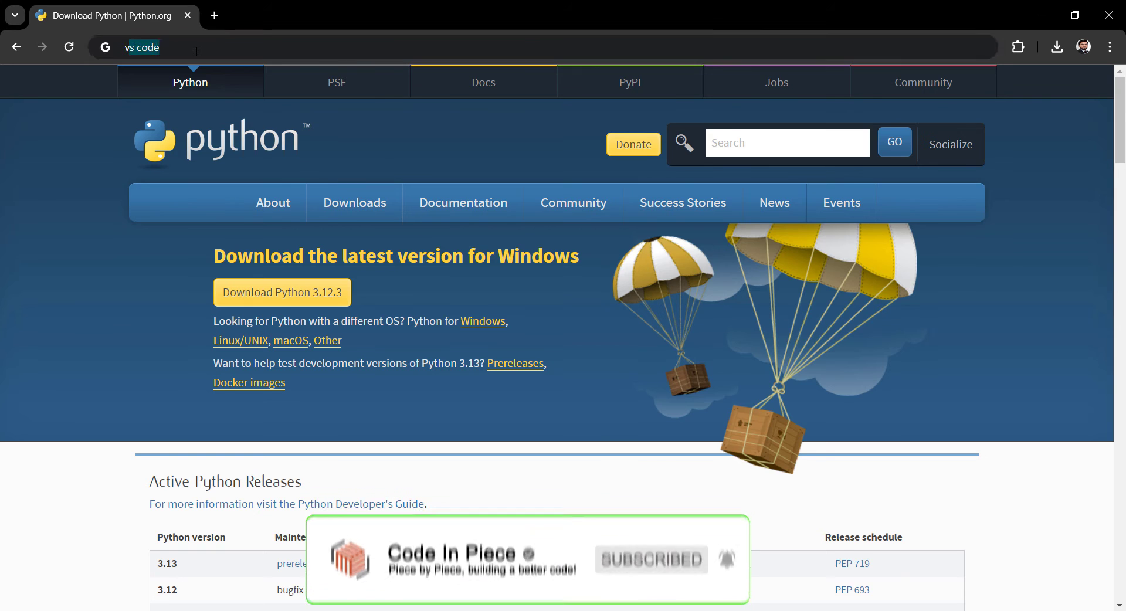
text(studio code)
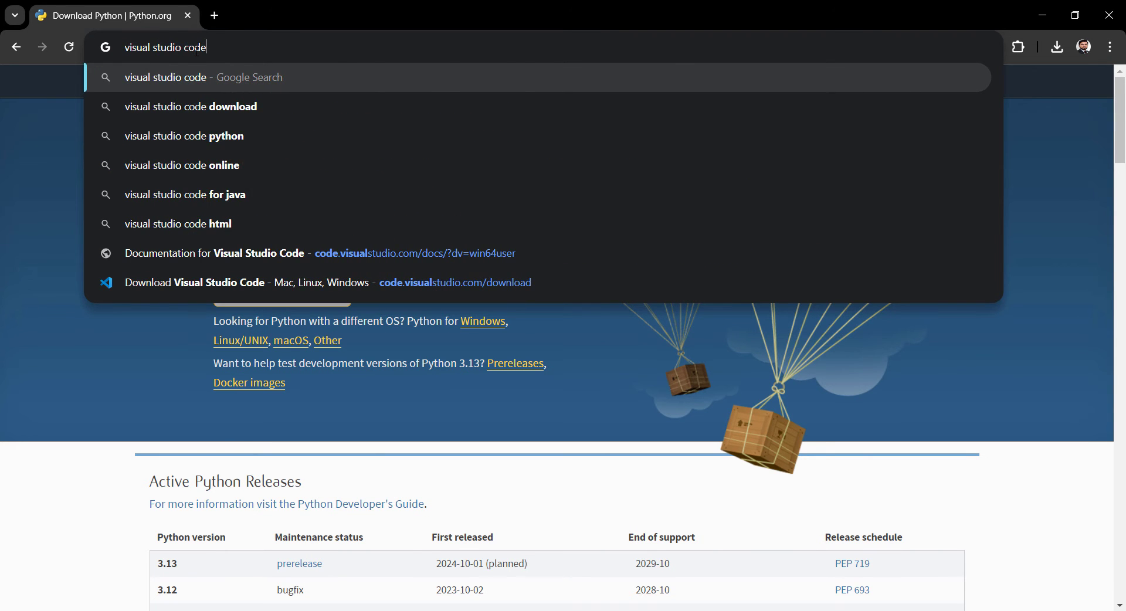
key(Return)
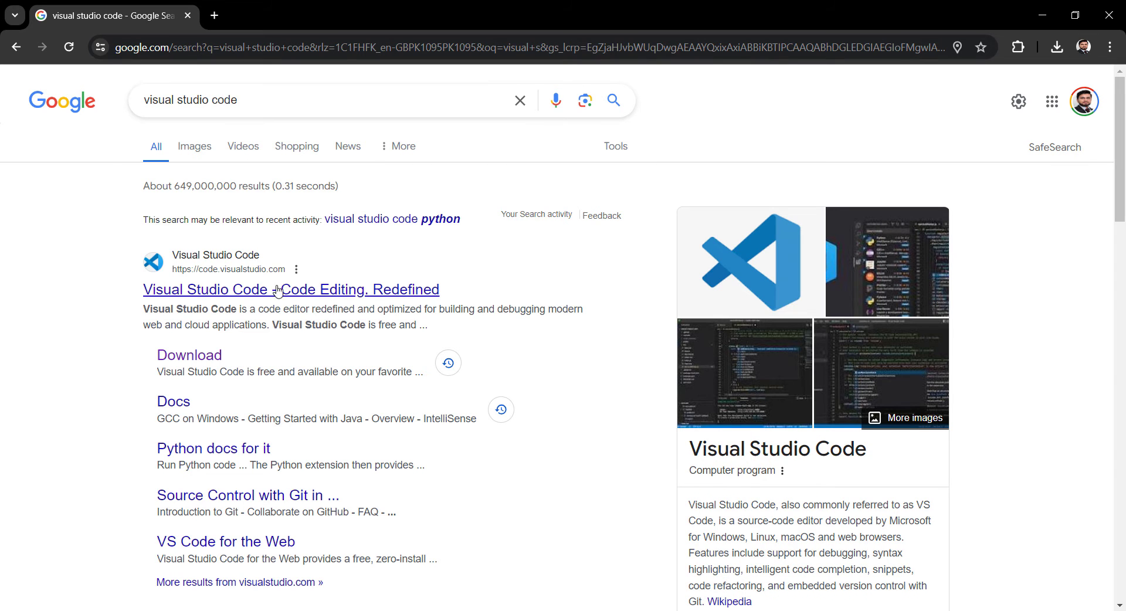
Open the Visual Studio Code download page and save the Windows installer VSCodeUserSetup-x64-1.88.1.exe in the Downloads folder
click(194, 359)
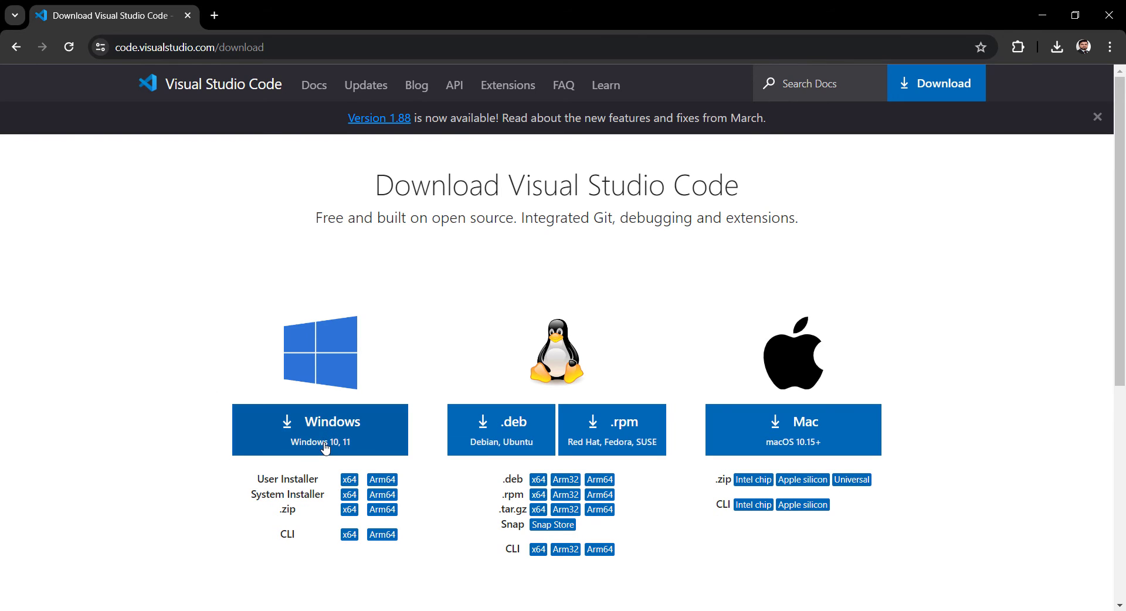
click(323, 441)
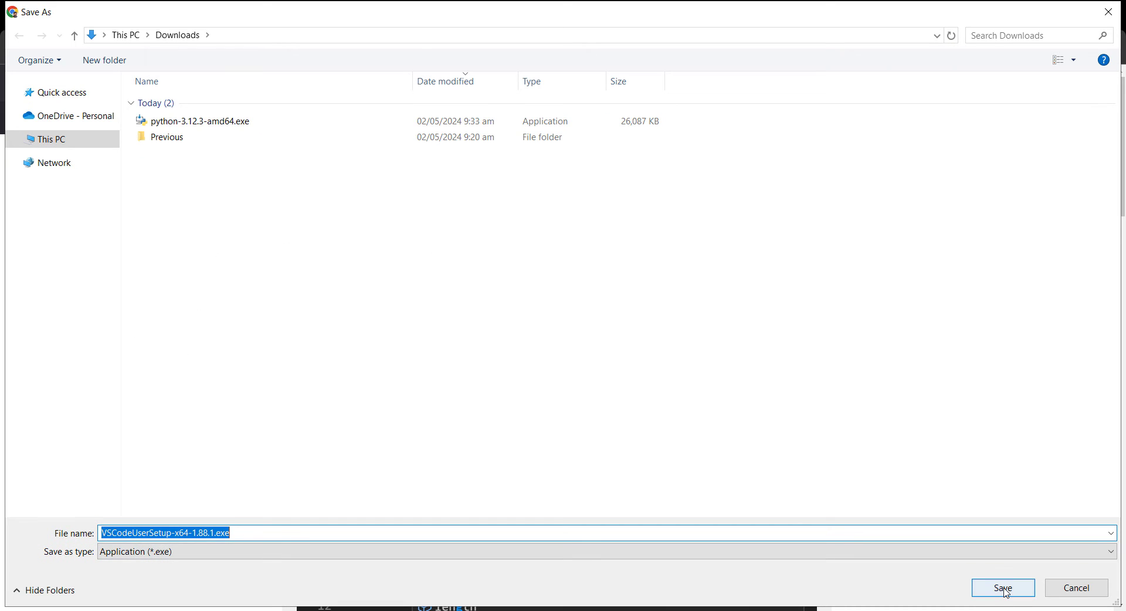
click(1005, 589)
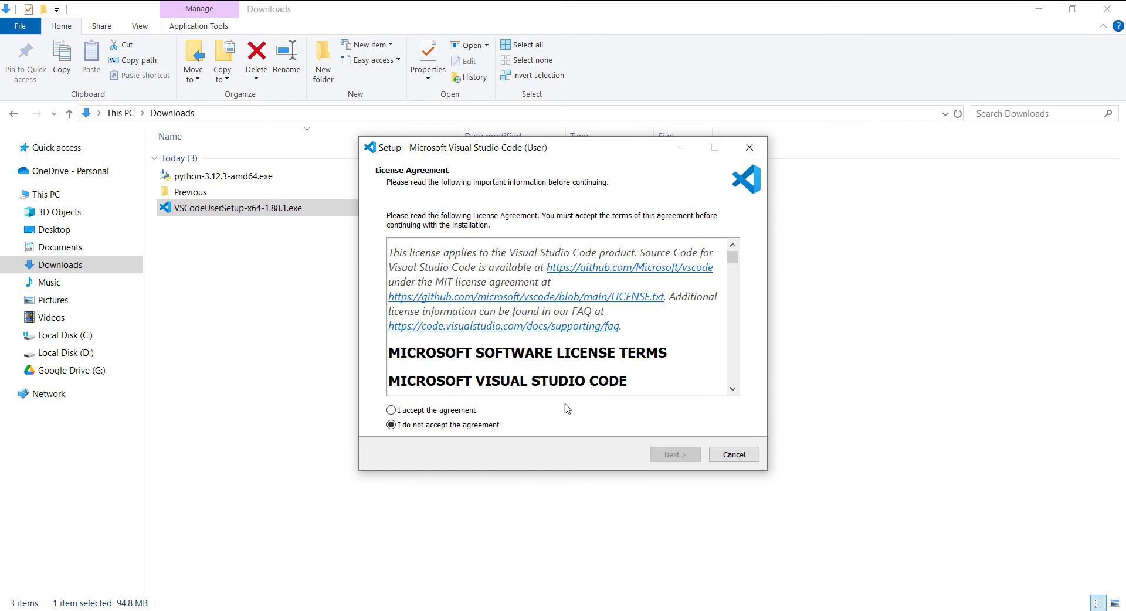
Accept the license agreement in the Visual Studio Code setup and keep the default destination folder
click(467, 411)
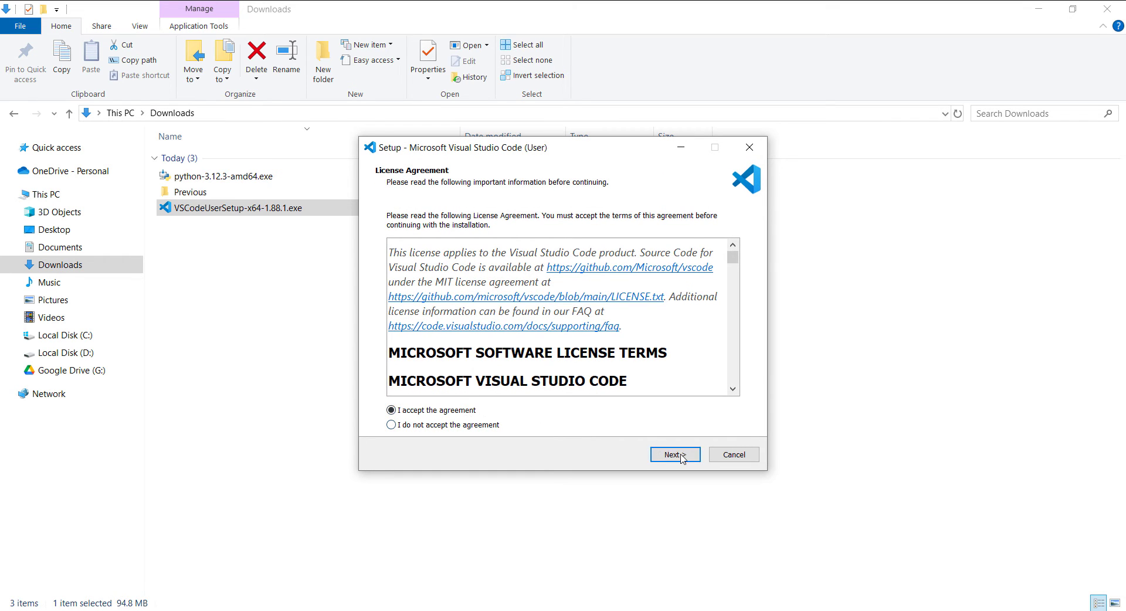
click(681, 456)
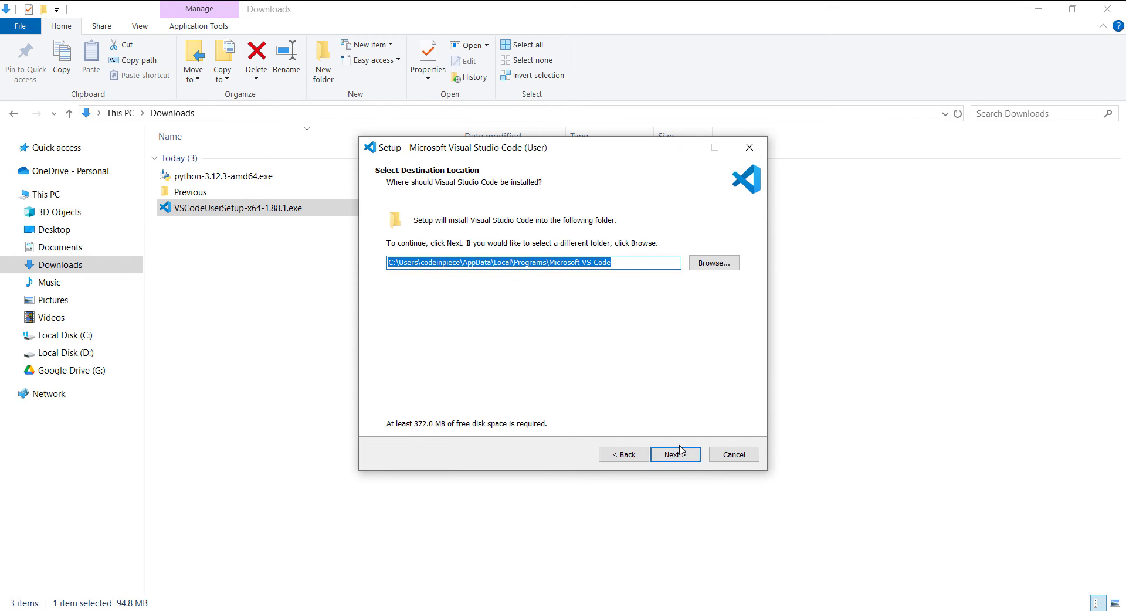
click(678, 457)
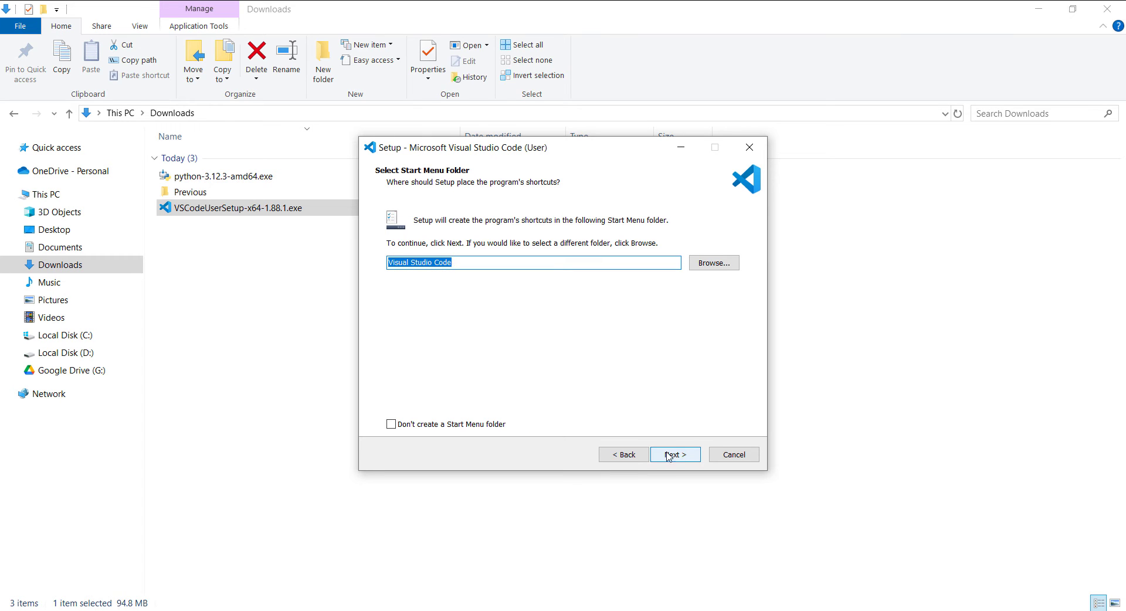
Keep the default Visual Studio Code Start Menu folder and the preselected additional tasks, and install the program
click(676, 456)
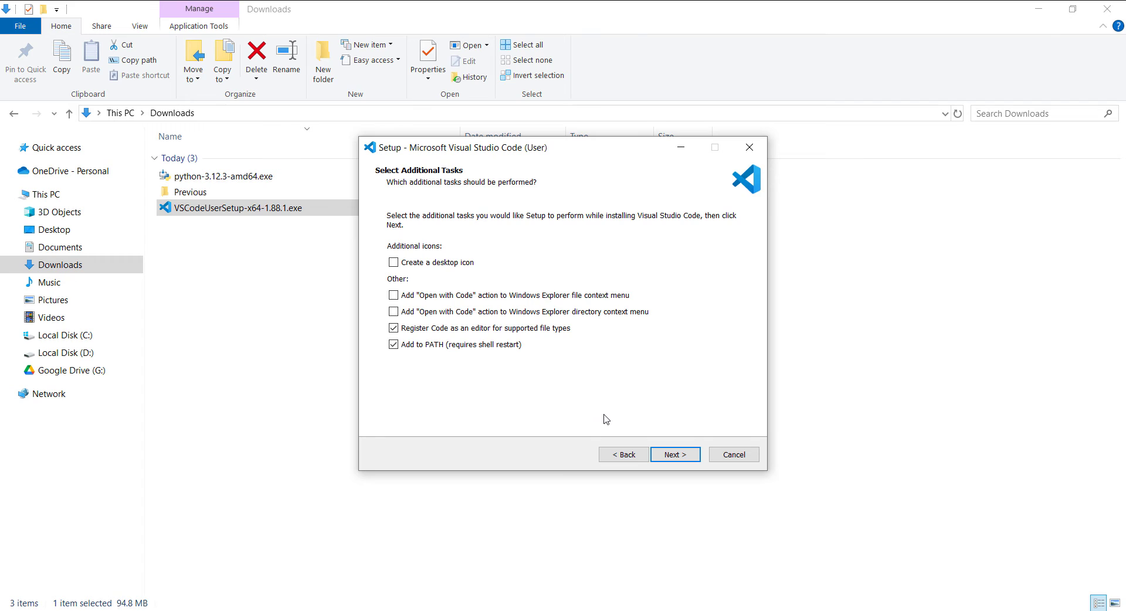
click(675, 455)
drag(444, 246, 631, 246)
click(638, 257)
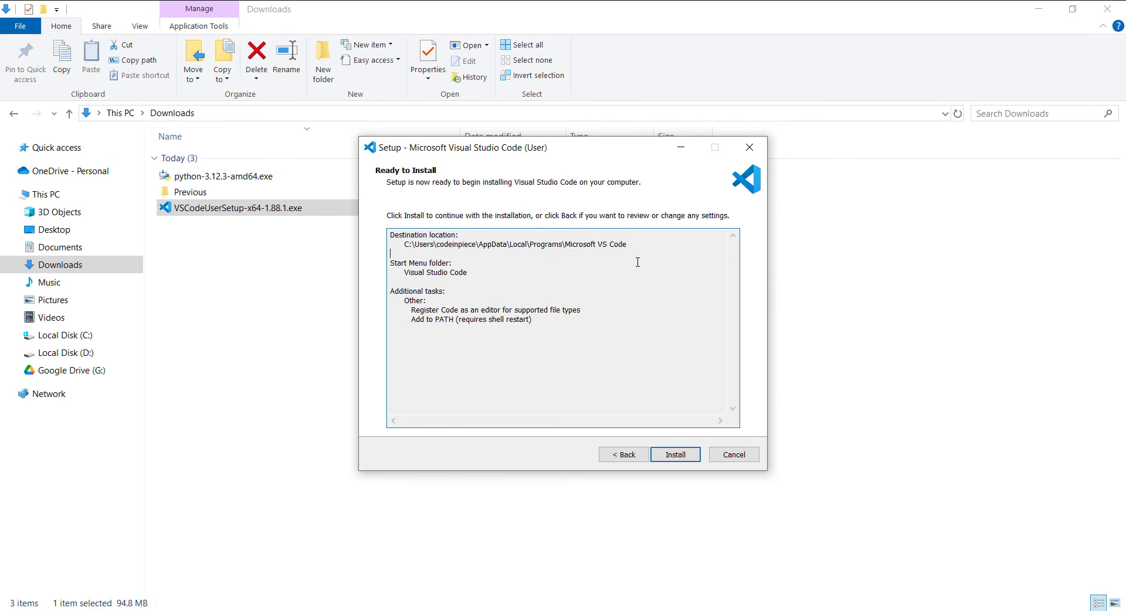
click(672, 457)
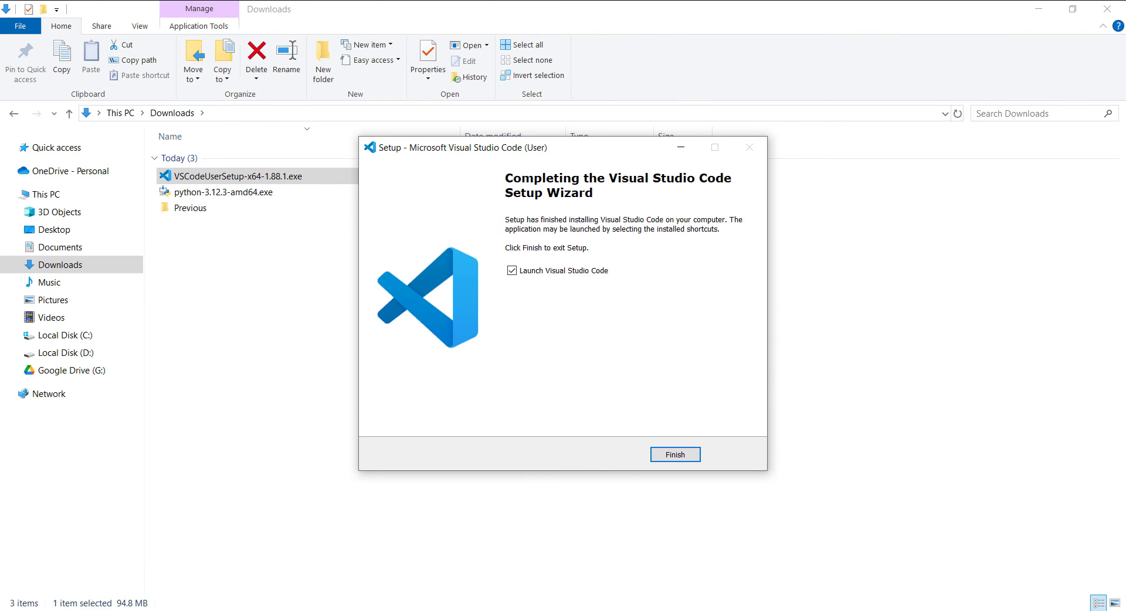
Finish the setup with the option to launch Visual Studio Code enabled, and maximize the editor window
click(702, 459)
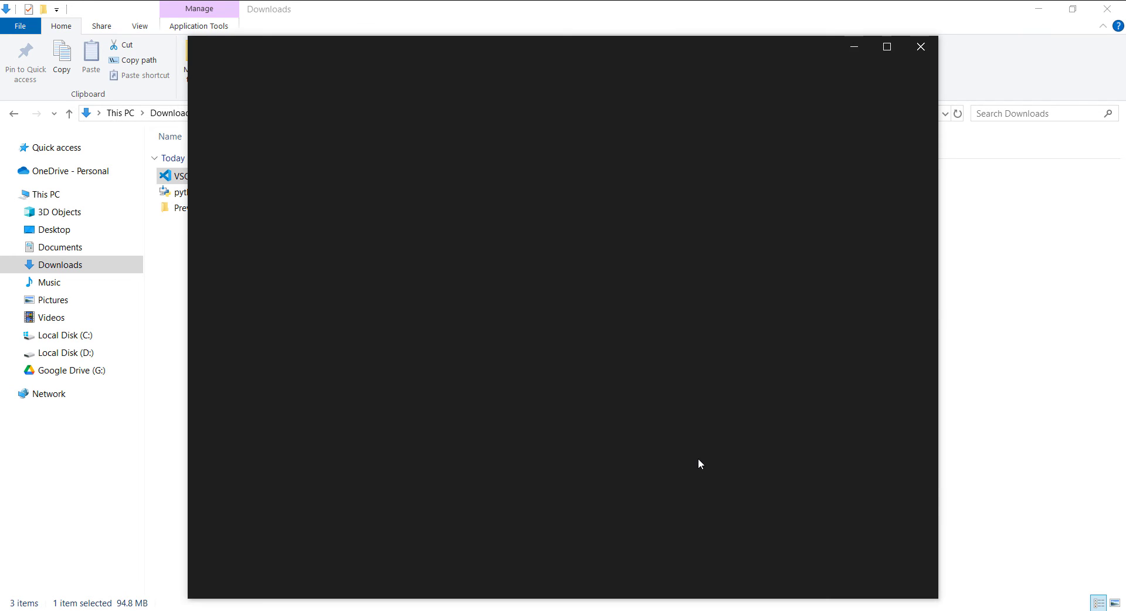
click(888, 52)
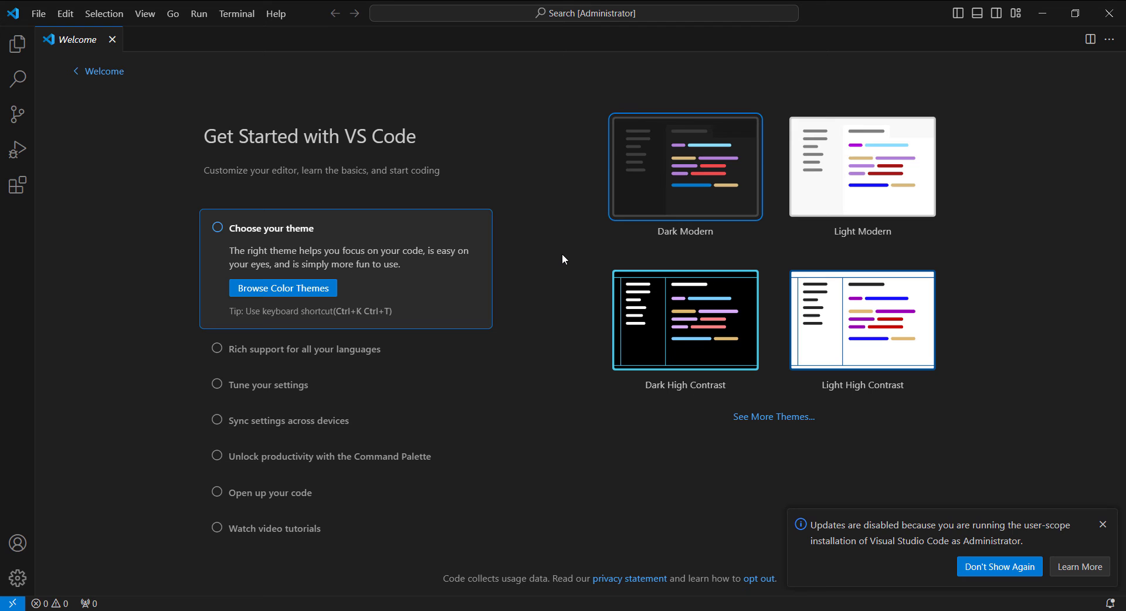
Try the Light Modern color theme on the welcome page and switch back to Dark Modern
click(833, 182)
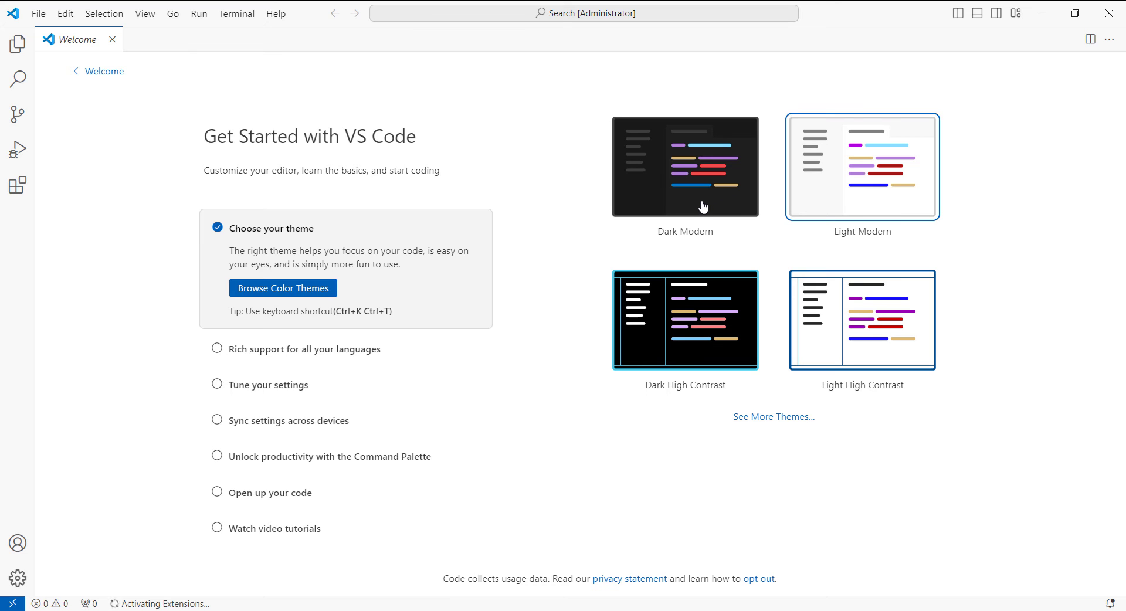
click(703, 206)
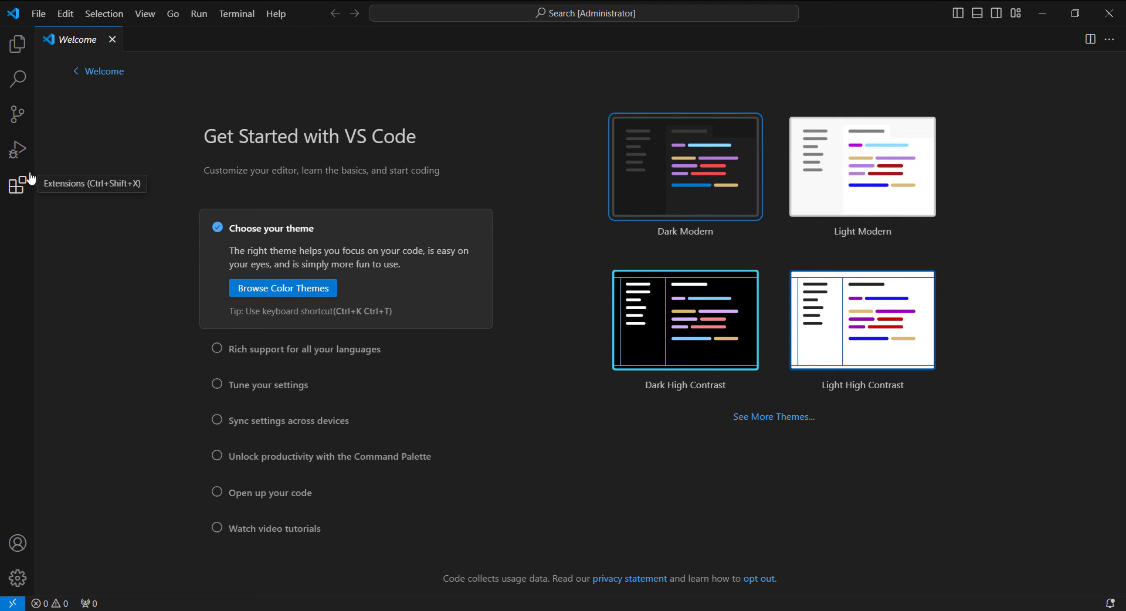
click(11, 47)
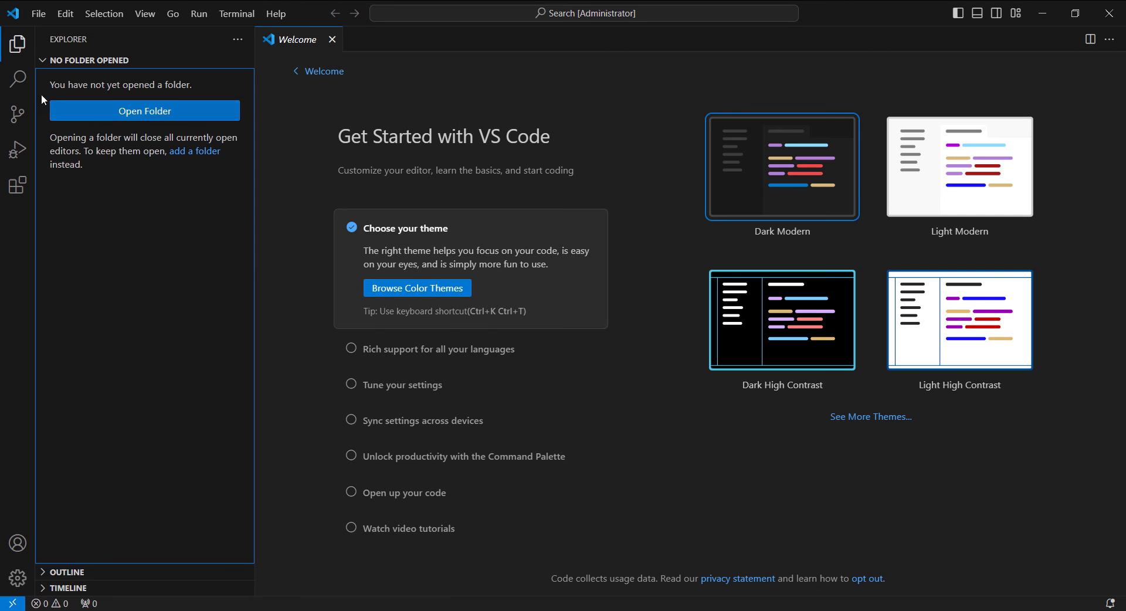
click(9, 84)
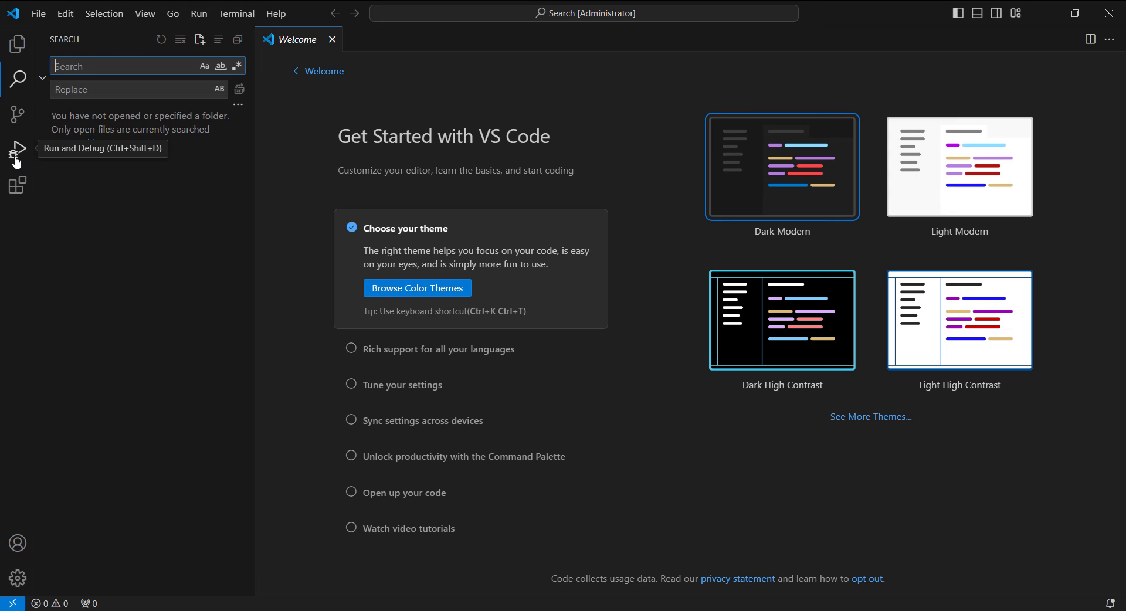
Search the extensions marketplace for "python" and install the release version of Microsoft's Python extension
click(23, 185)
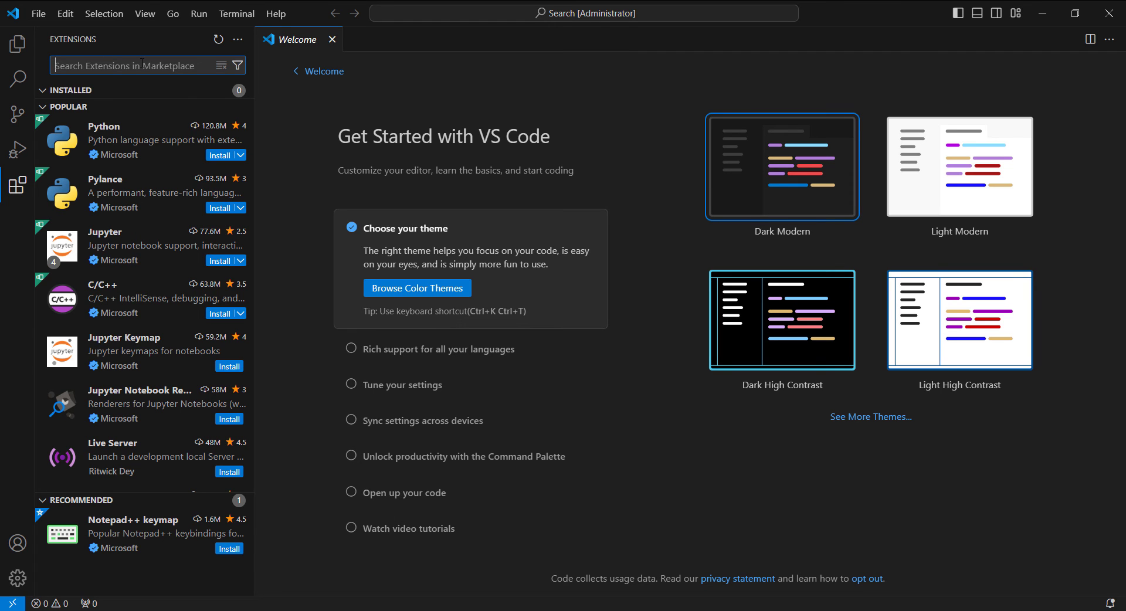
text(python)
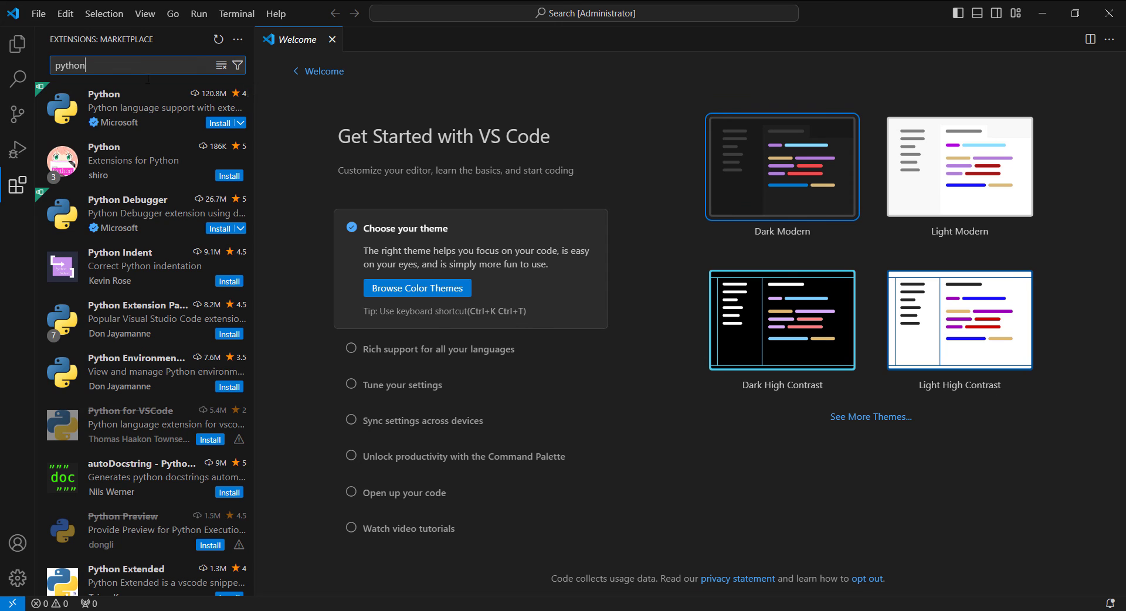
click(247, 129)
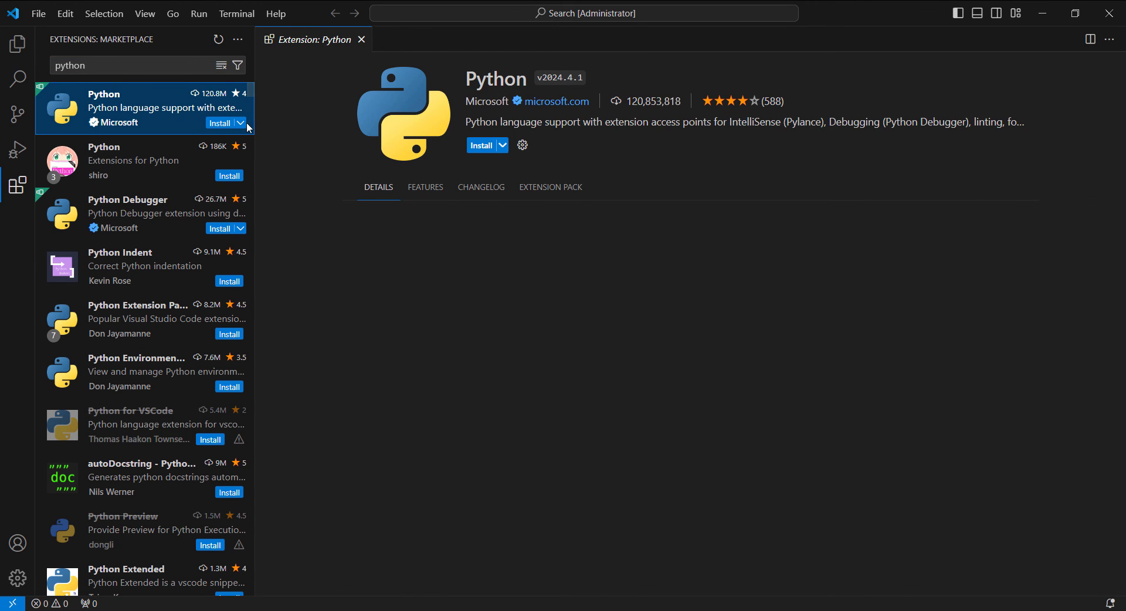
click(503, 147)
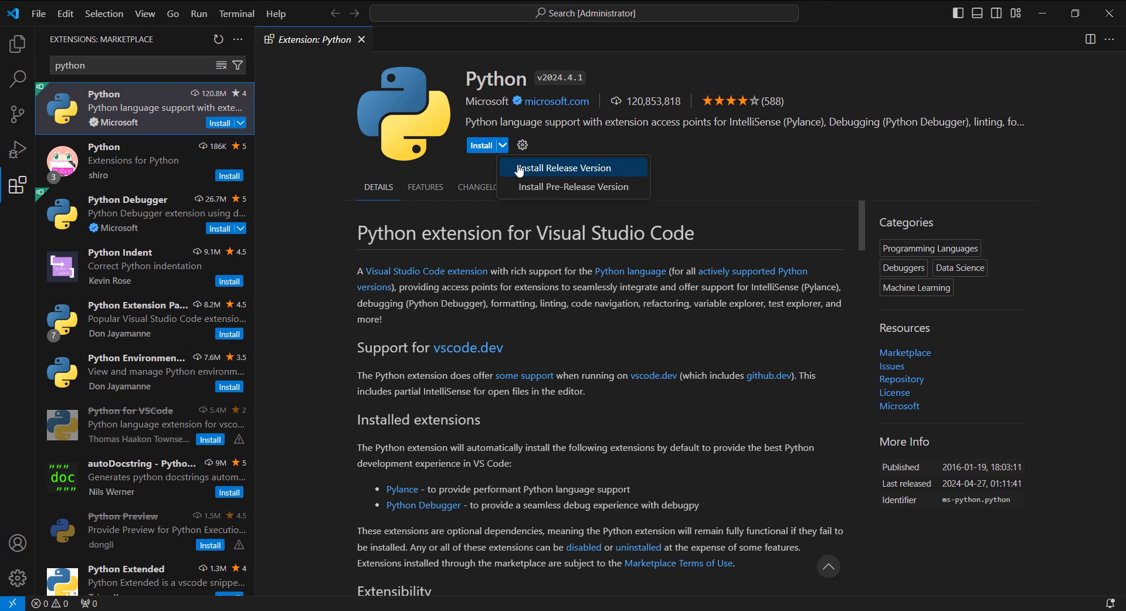
click(563, 168)
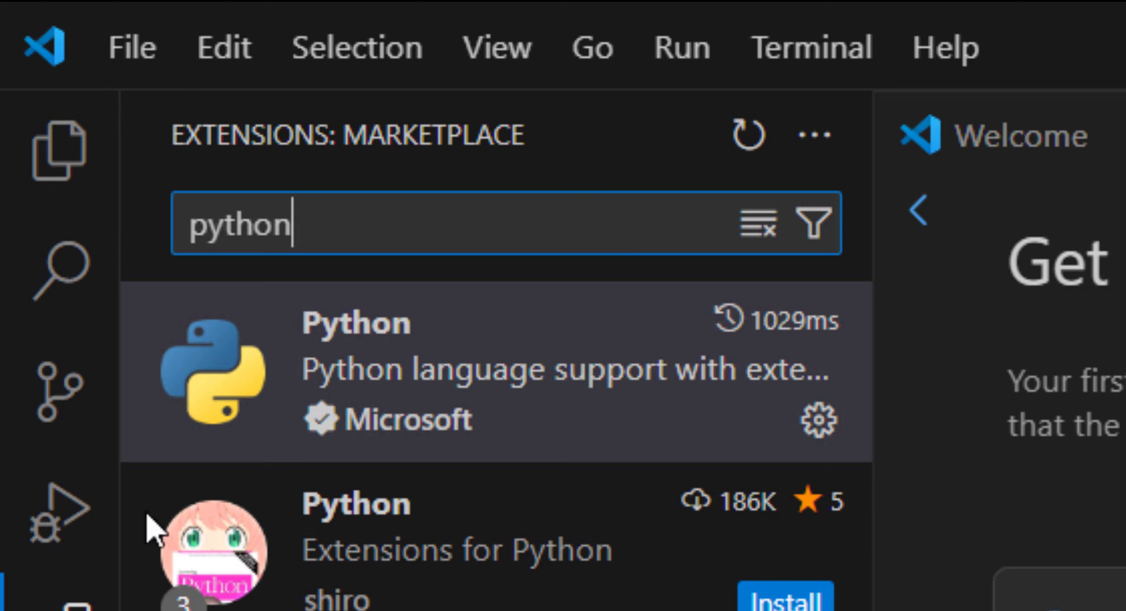
Search the extensions marketplace for "code runner" and install the Code Runner extension
double_click(319, 216)
text(code runner)
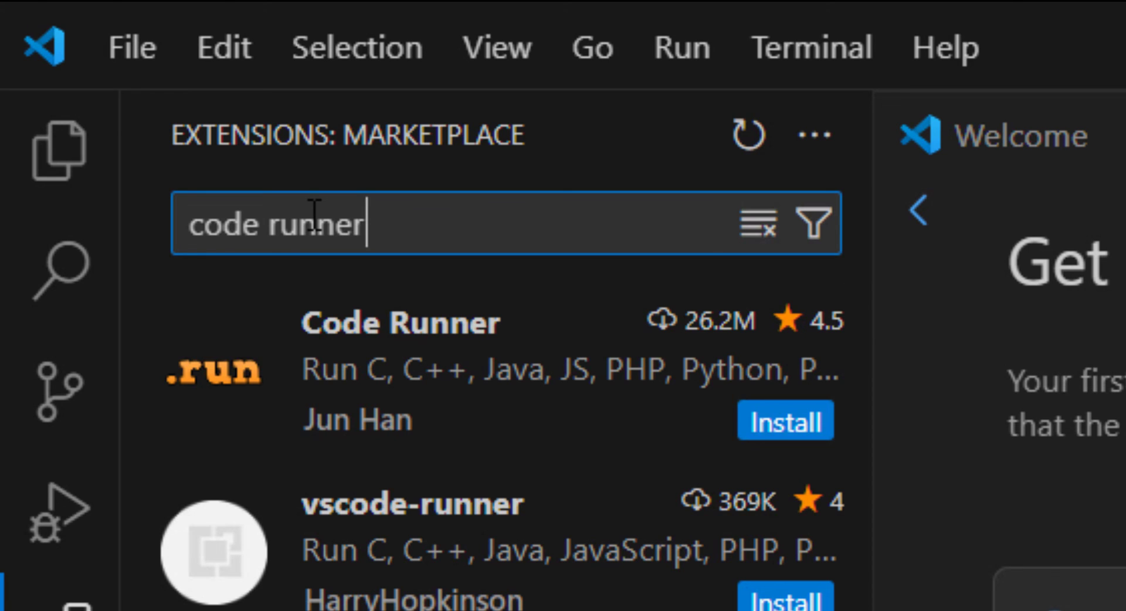
click(786, 431)
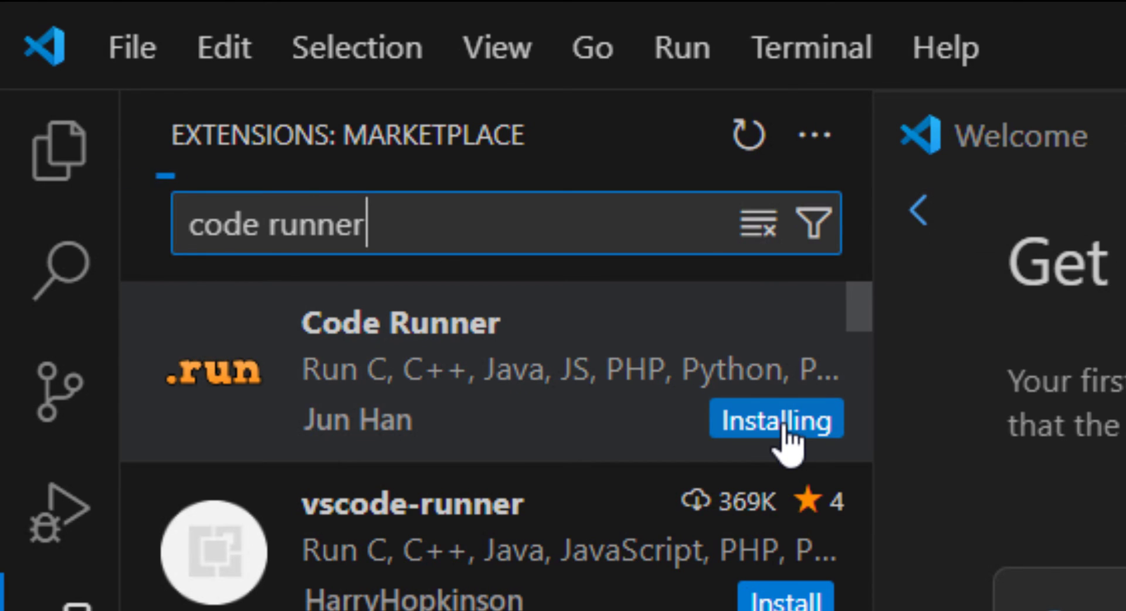